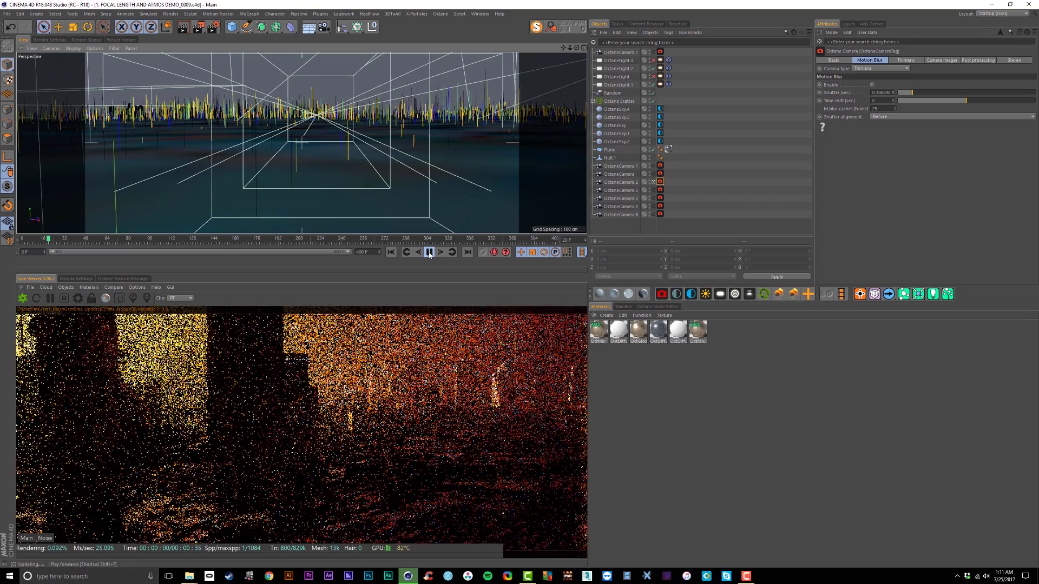
Step: Stop playback and enable motion blur on the city camera's Octane camera tag
click(429, 252)
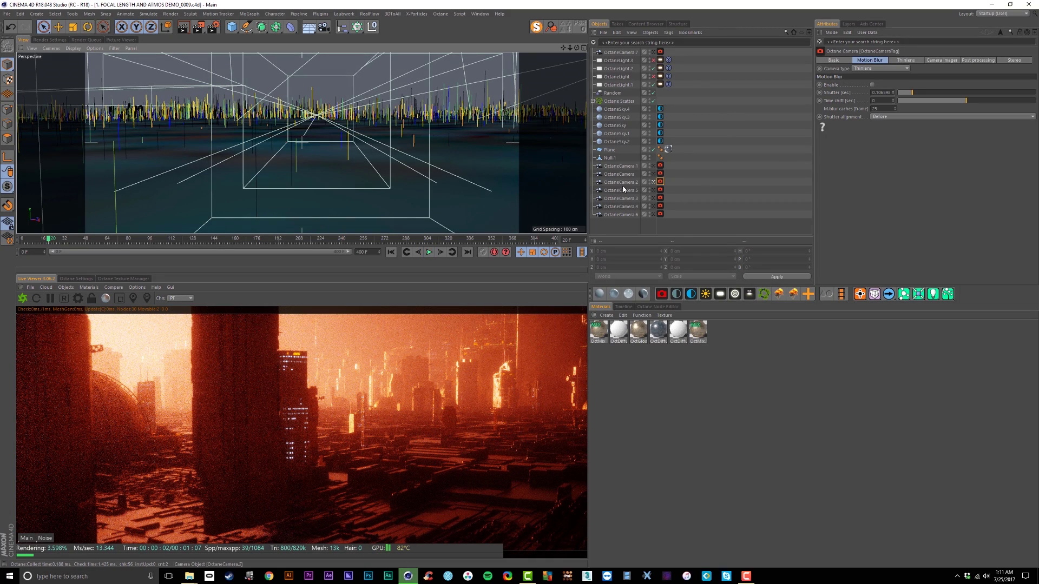
click(842, 62)
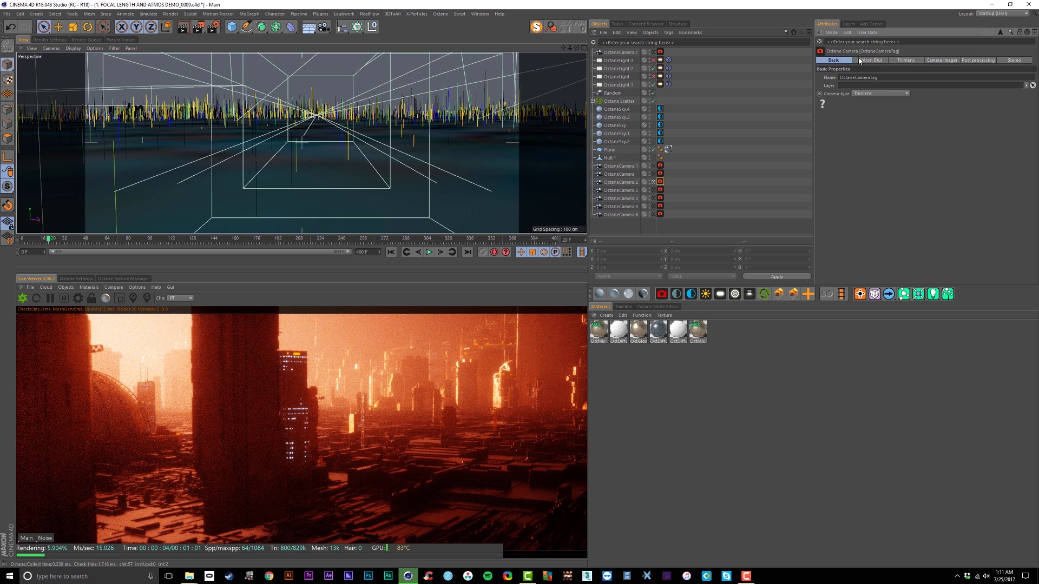
click(872, 61)
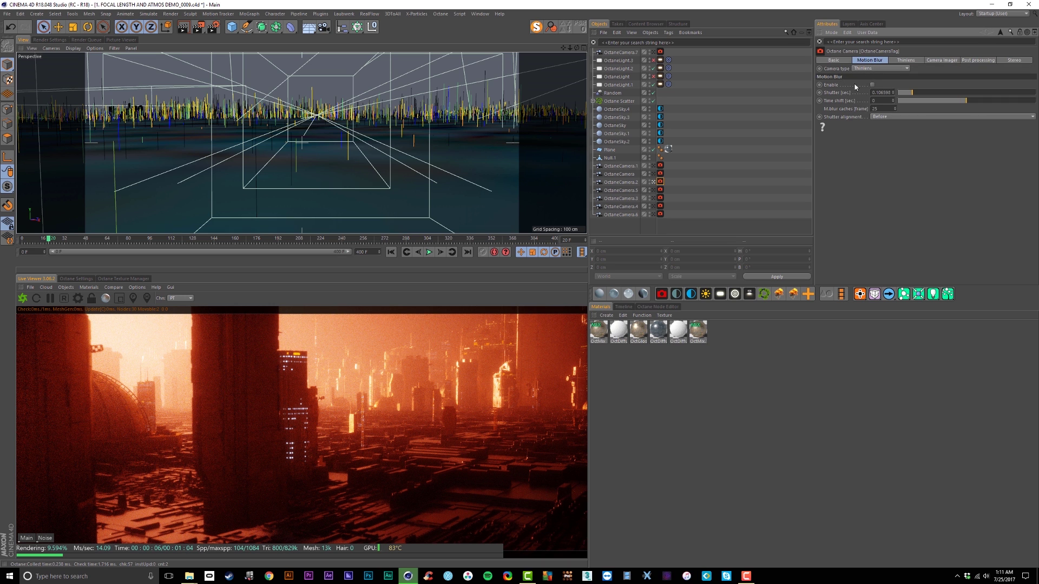
click(872, 85)
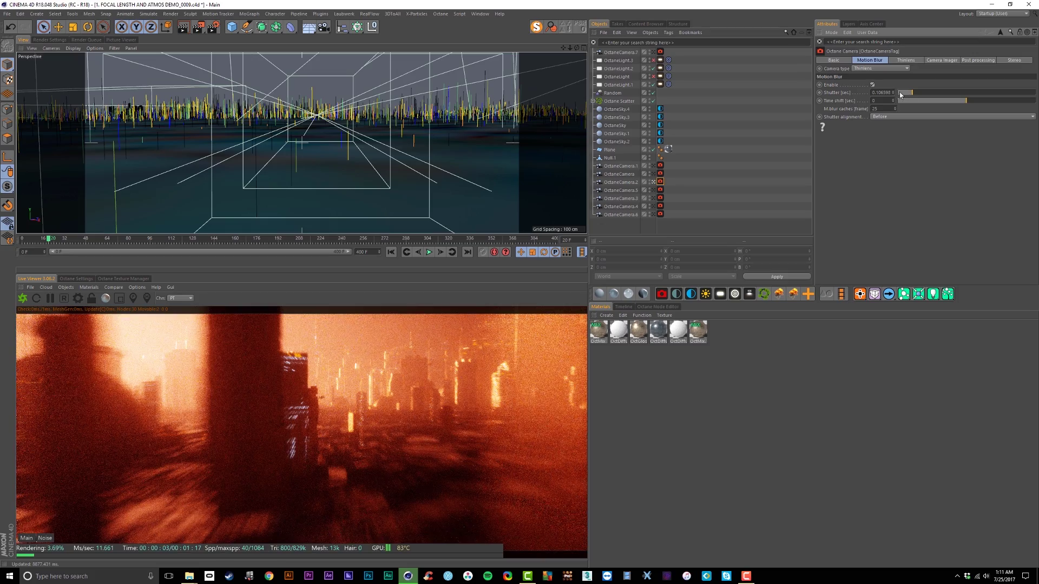
Step: Preview the blur during playback and set the shutter to about 0.05
click(428, 252)
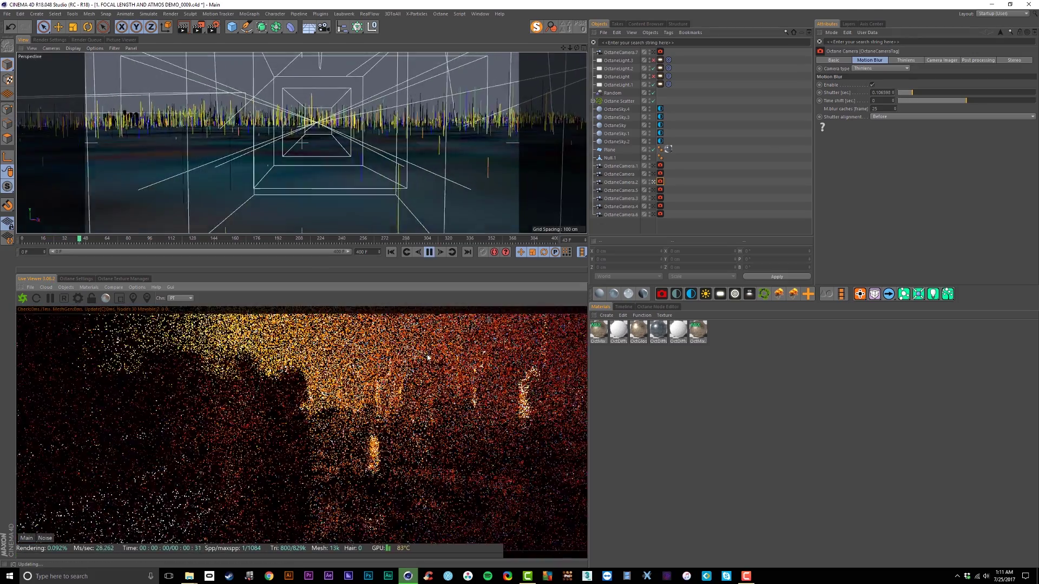
key(F8)
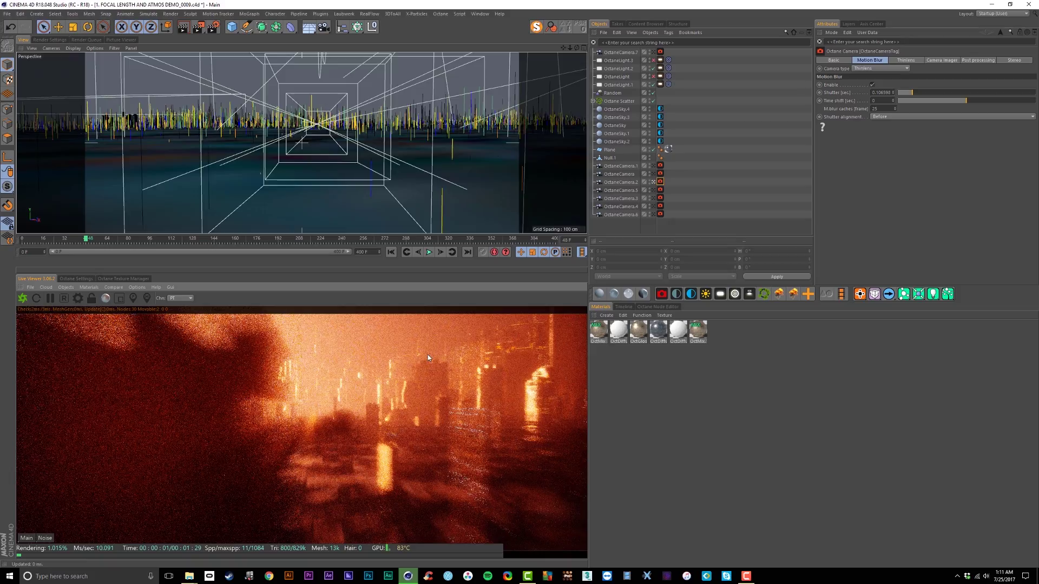
key(F8)
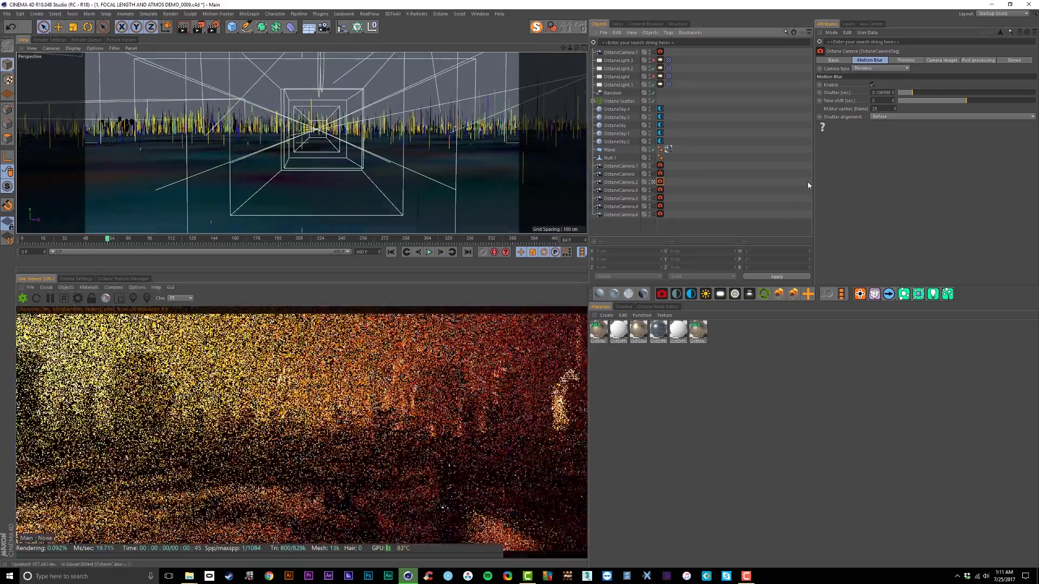
key(F8)
drag(913, 92, 901, 93)
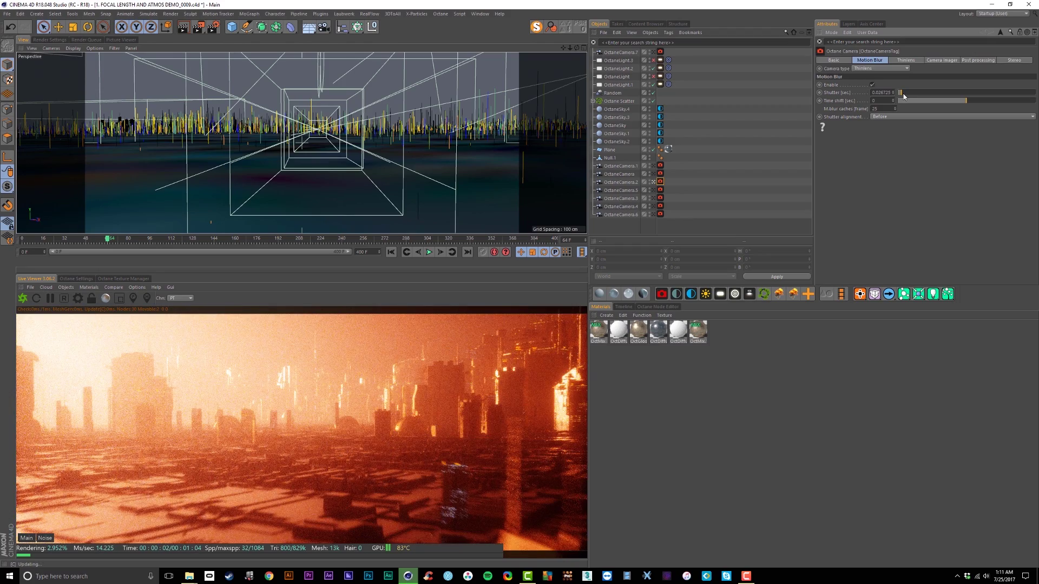
drag(904, 96, 904, 93)
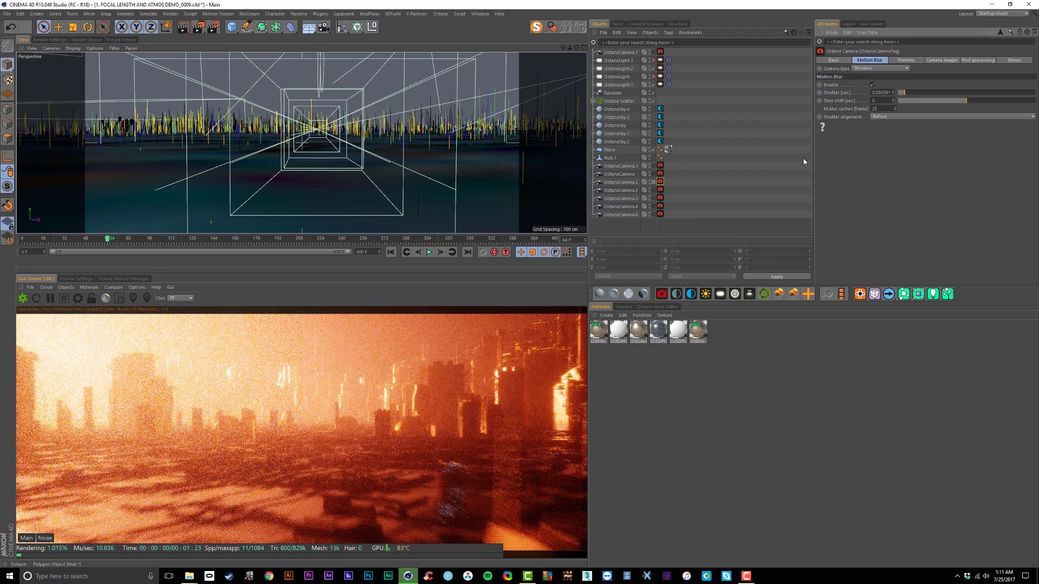
key(F8)
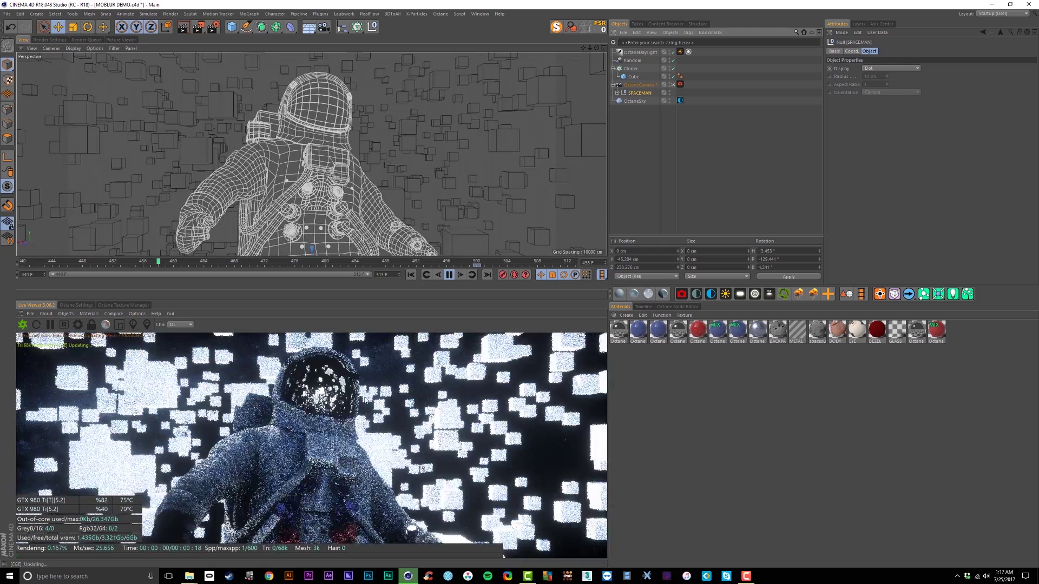
Step: Check the SPACEMAN hierarchy and play the spaceman animation through to frame 466
key(F8)
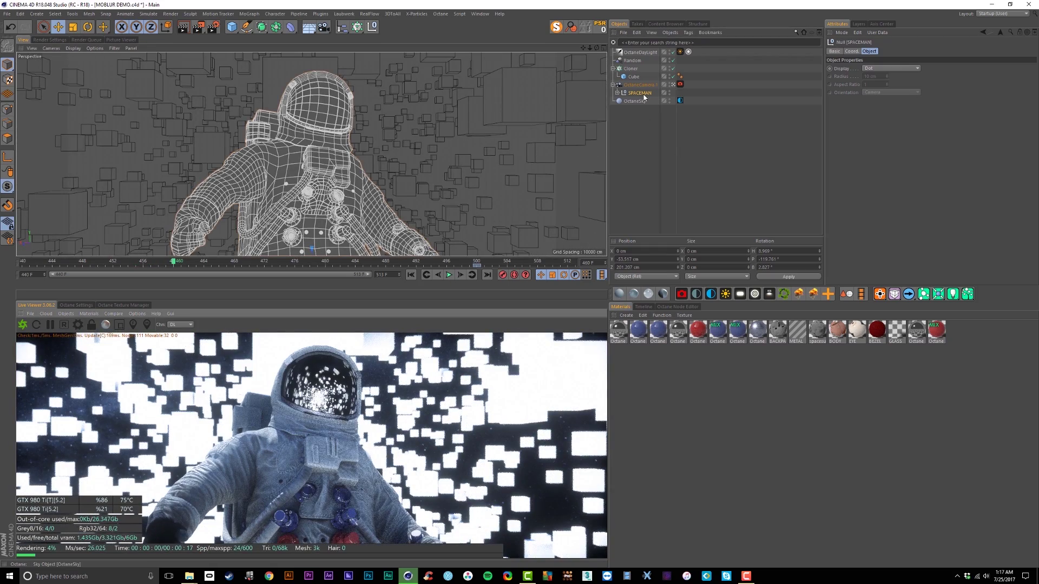
click(617, 92)
click(618, 93)
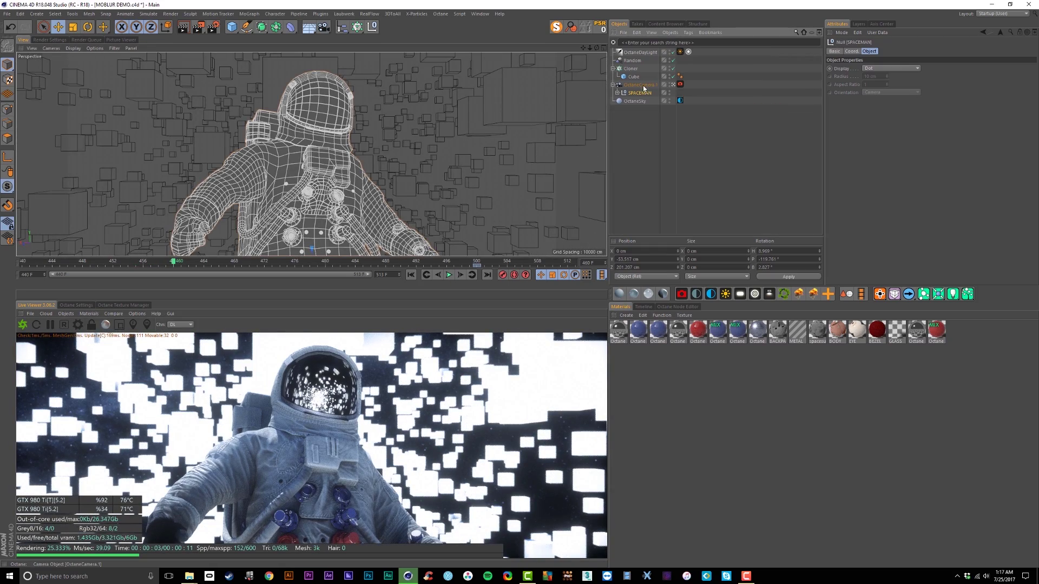
key(F8)
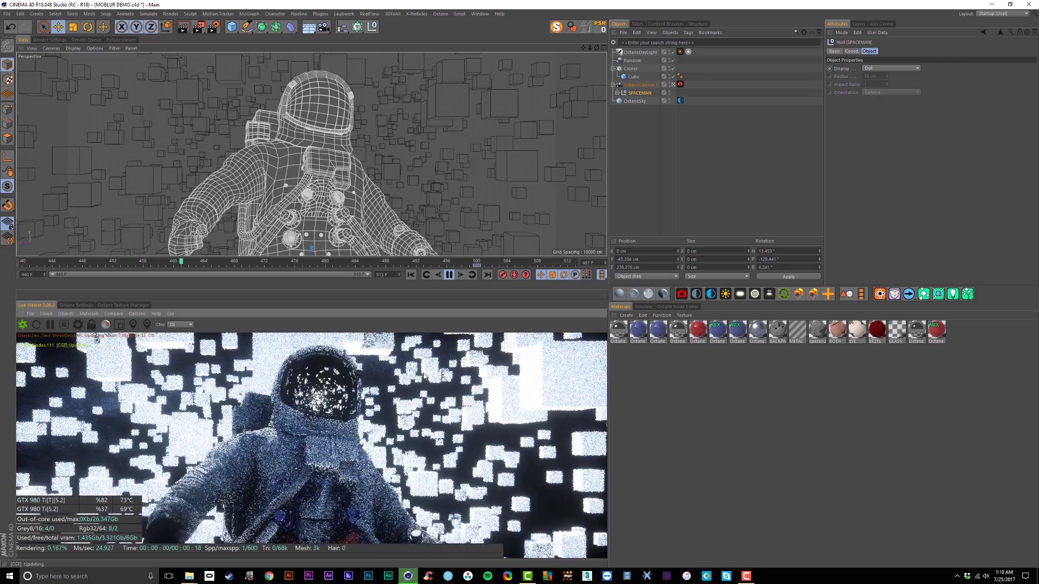
key(F8)
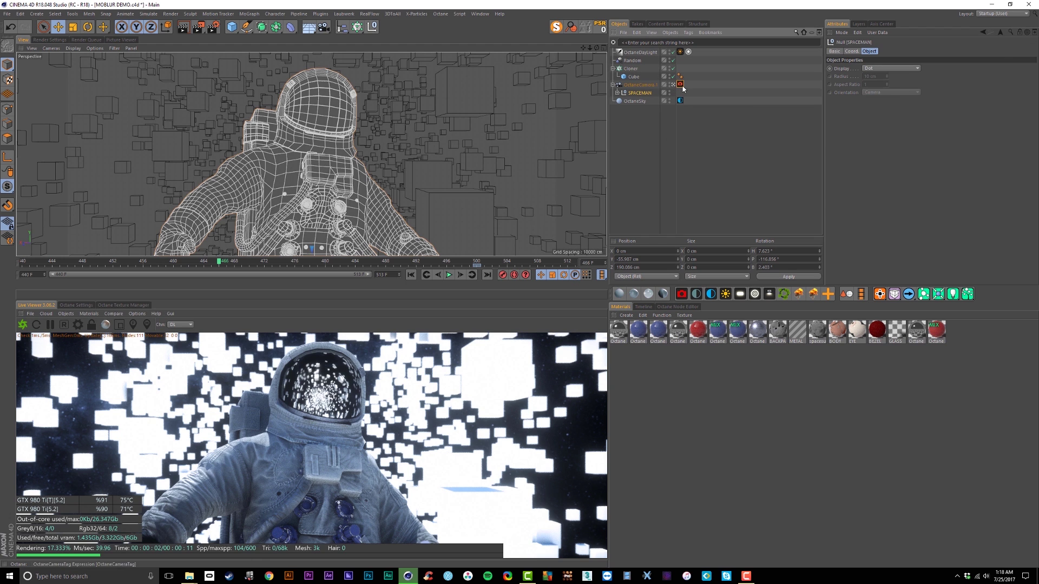
Step: Enable Motion Blur on the OctaneCamera tag and re-render the Live Viewer from frame 440
click(680, 84)
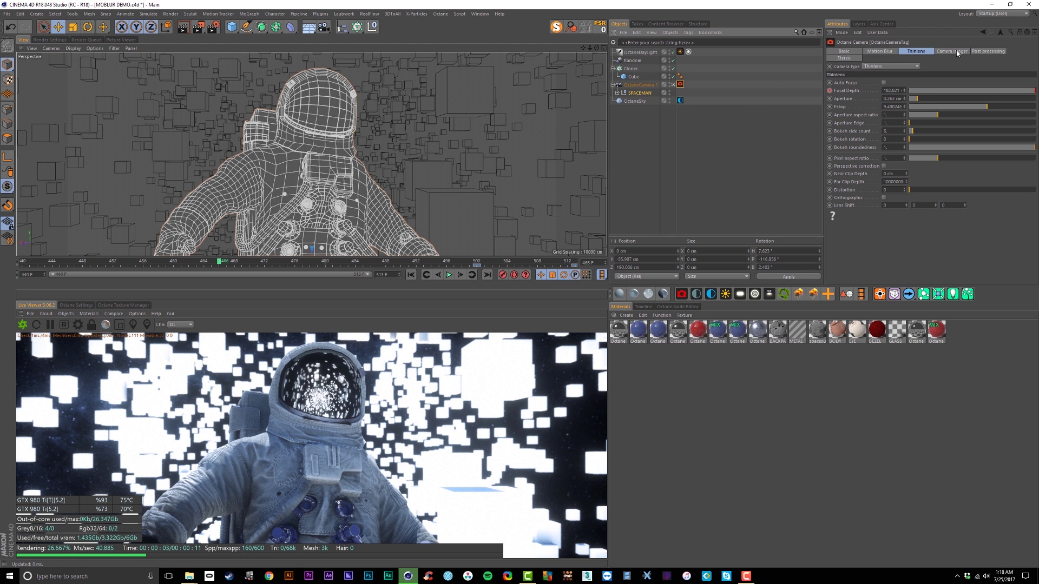
click(891, 52)
click(883, 82)
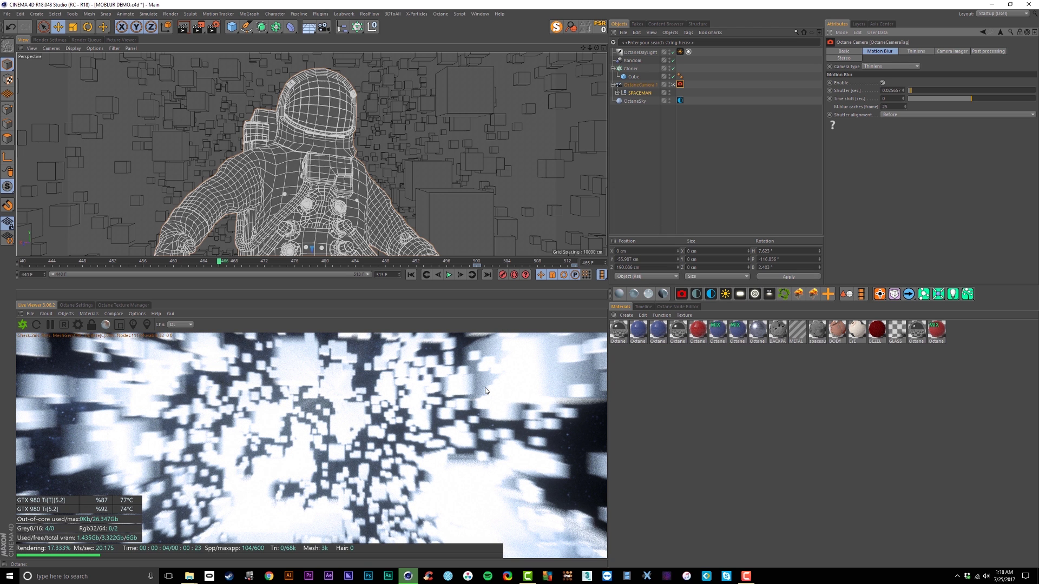
key(shift+f)
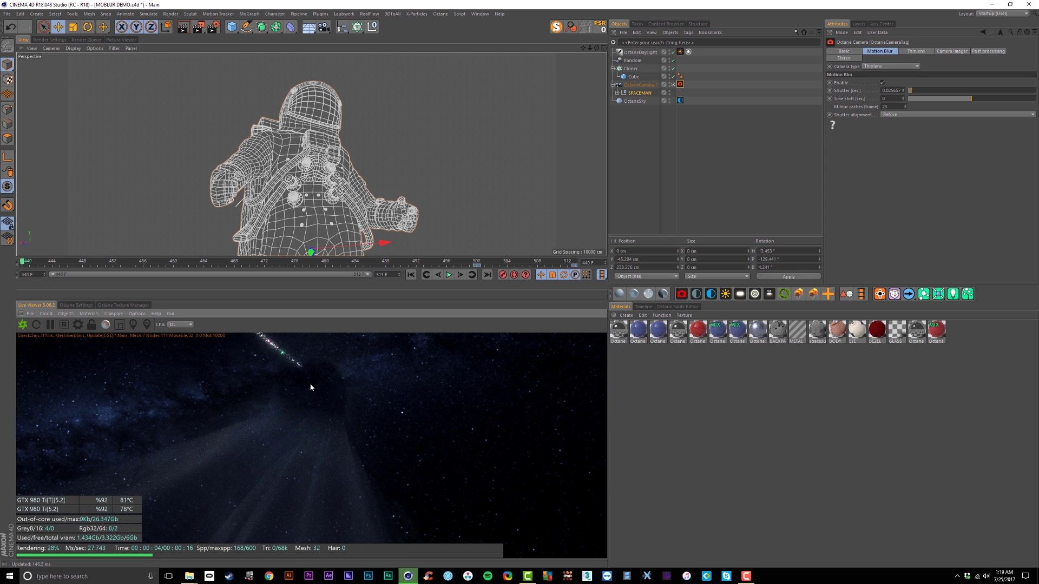
key(F8)
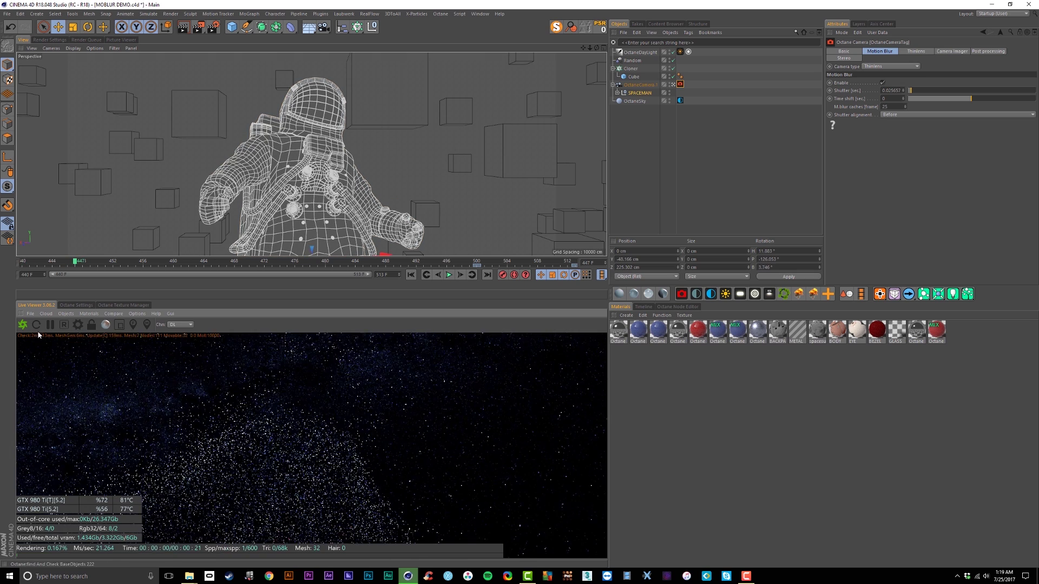
click(23, 325)
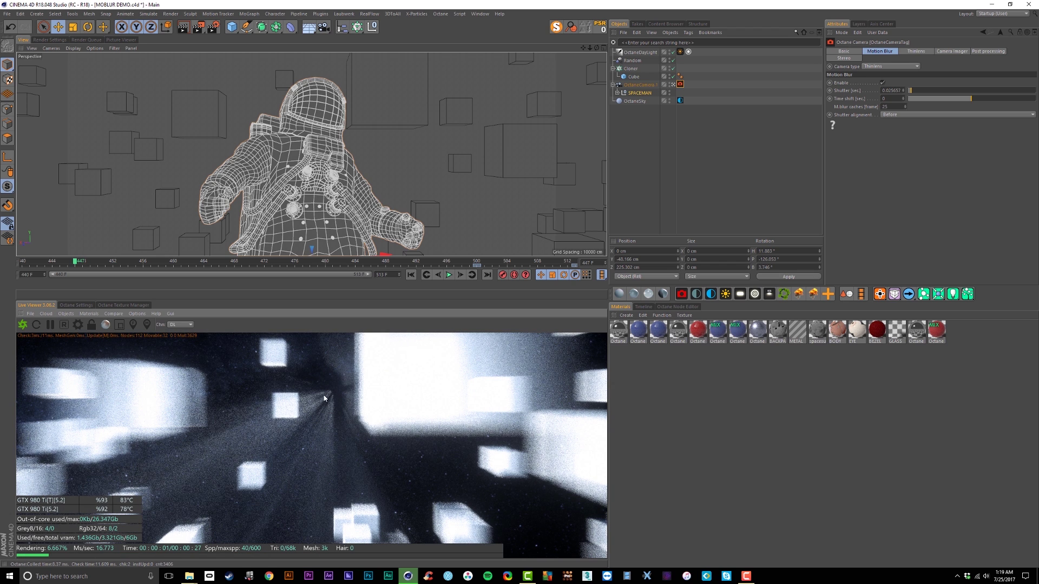
Step: Add an Octane ObjectTag to SPACEMAN and show its Motion blur options
right_click(632, 96)
mouse_move(650, 107)
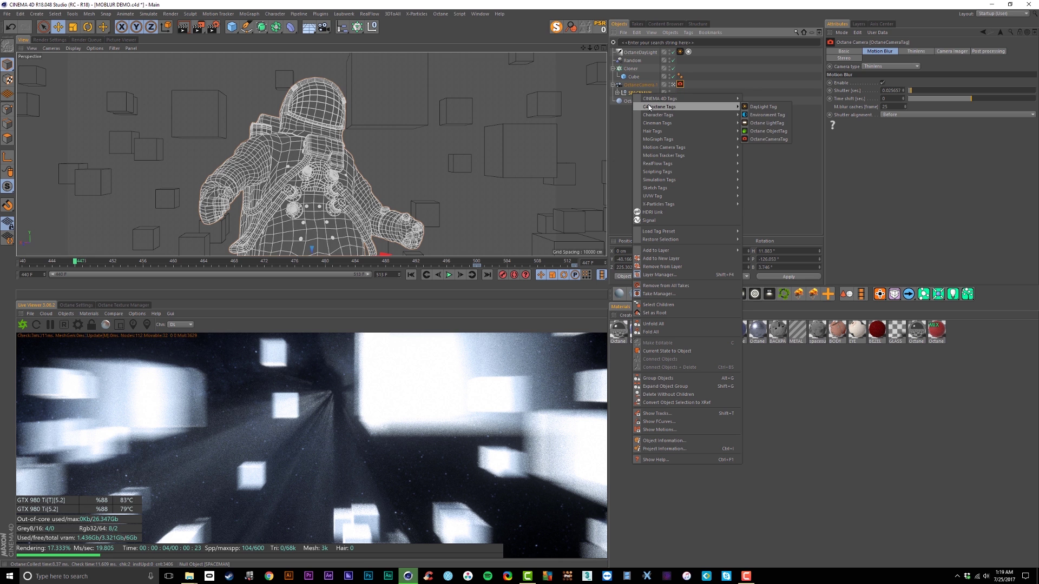
click(778, 132)
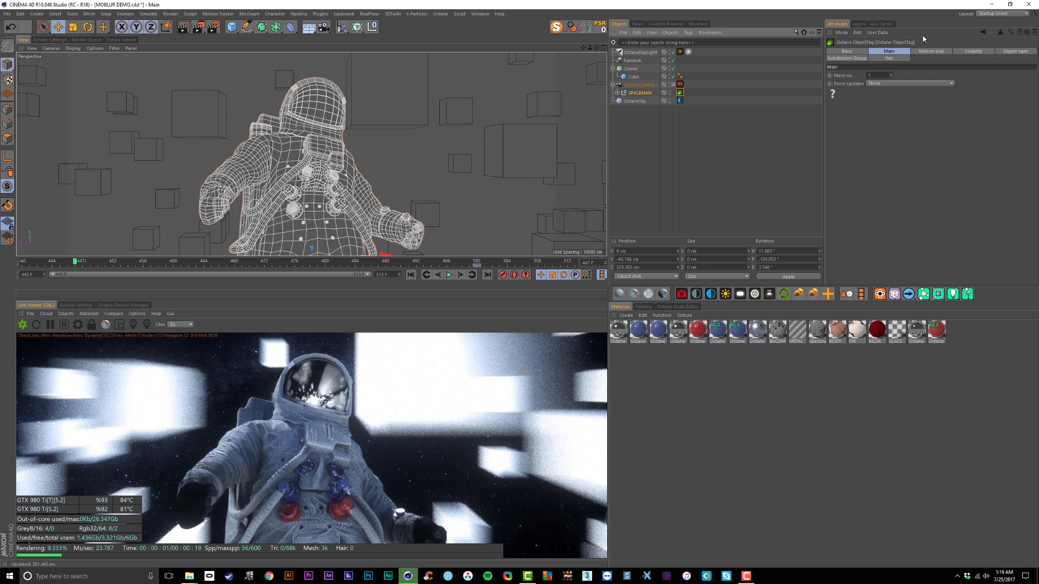
click(931, 51)
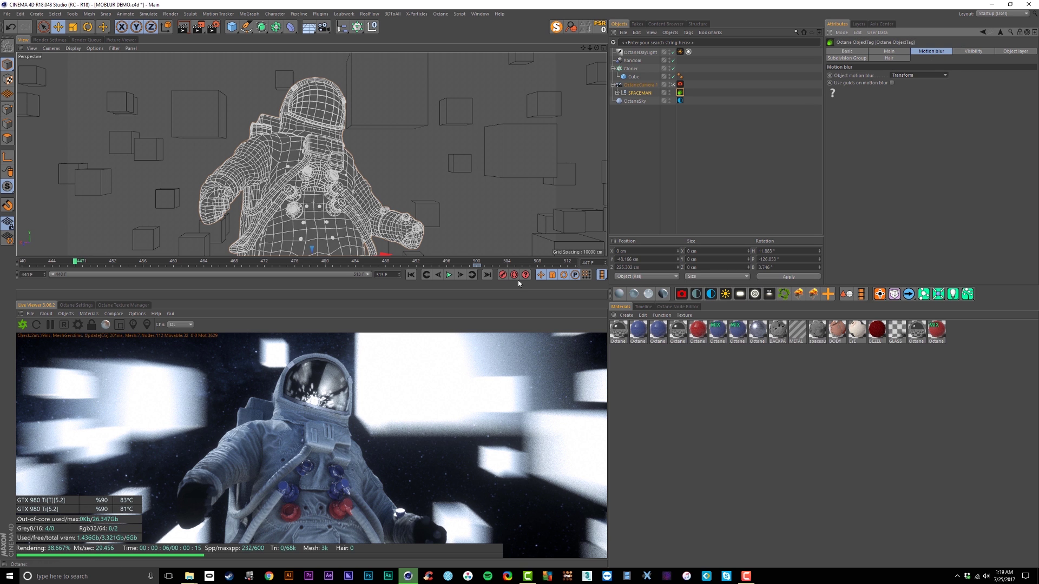
Step: Set SPACEMAN's object motion blur to Transform/vertex, then play the SPACEMAN FAST FLOAT scene
click(449, 275)
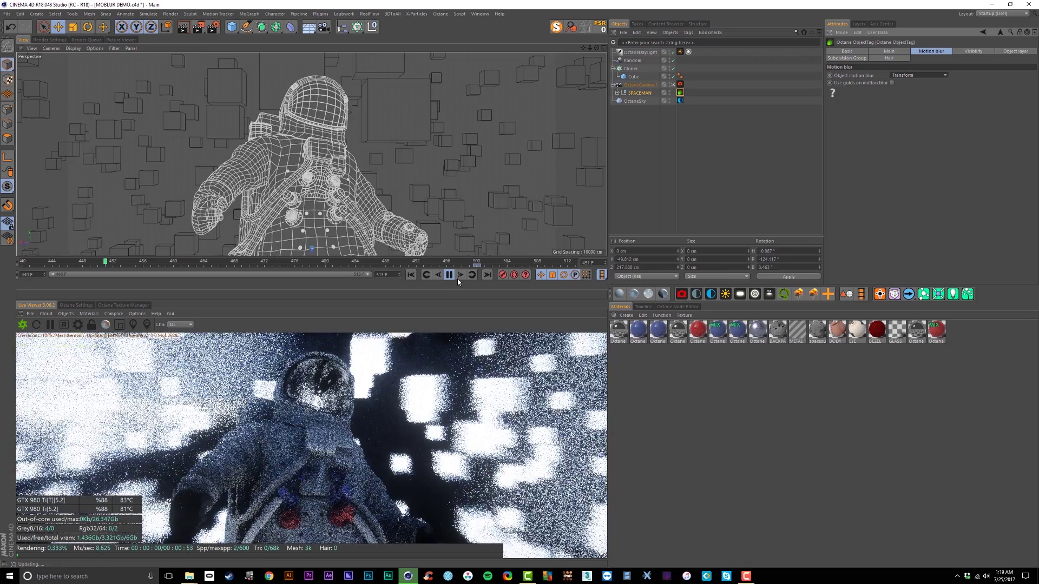
click(457, 277)
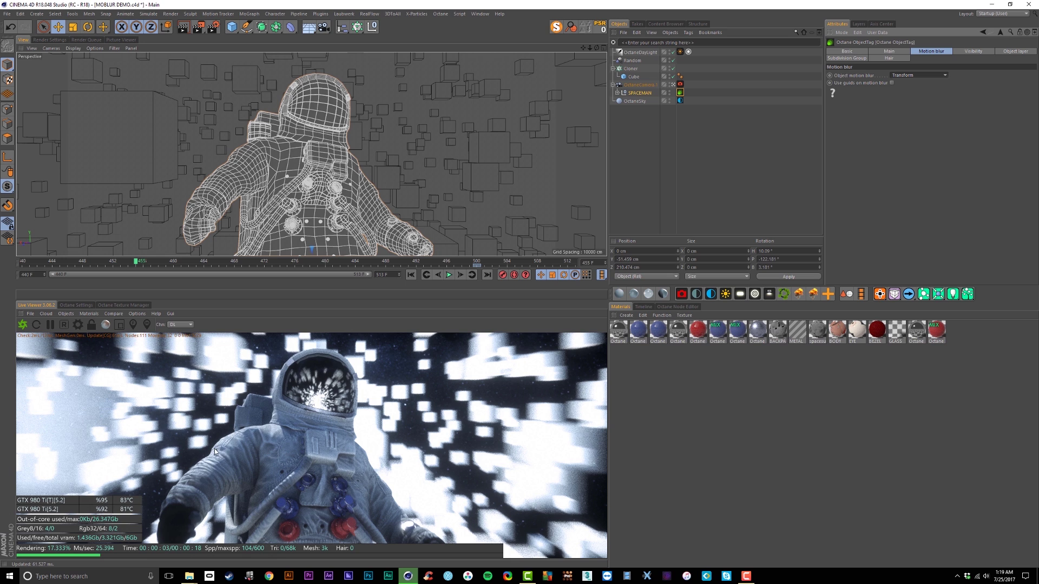
click(929, 76)
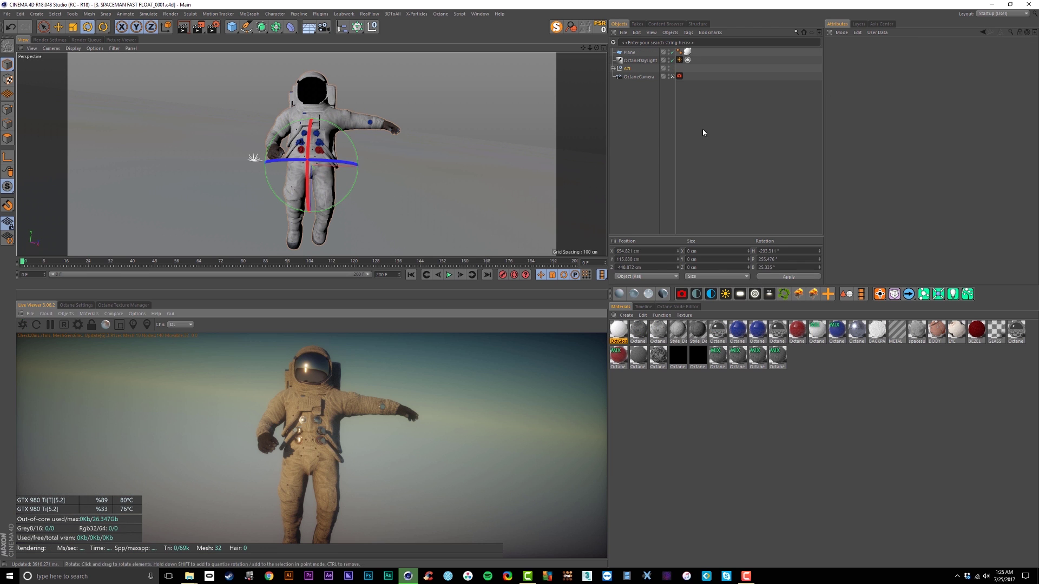
click(703, 133)
key(F8)
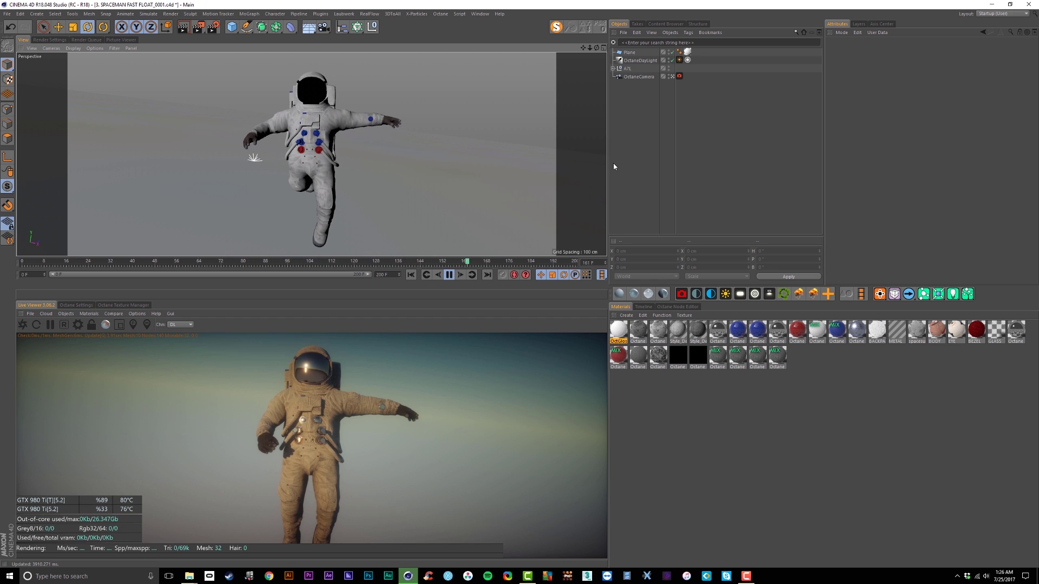
Step: Rewind the fast-float scene to frame 0 and review the camera tag's Motion Blur settings
key(F8)
key(shift+f)
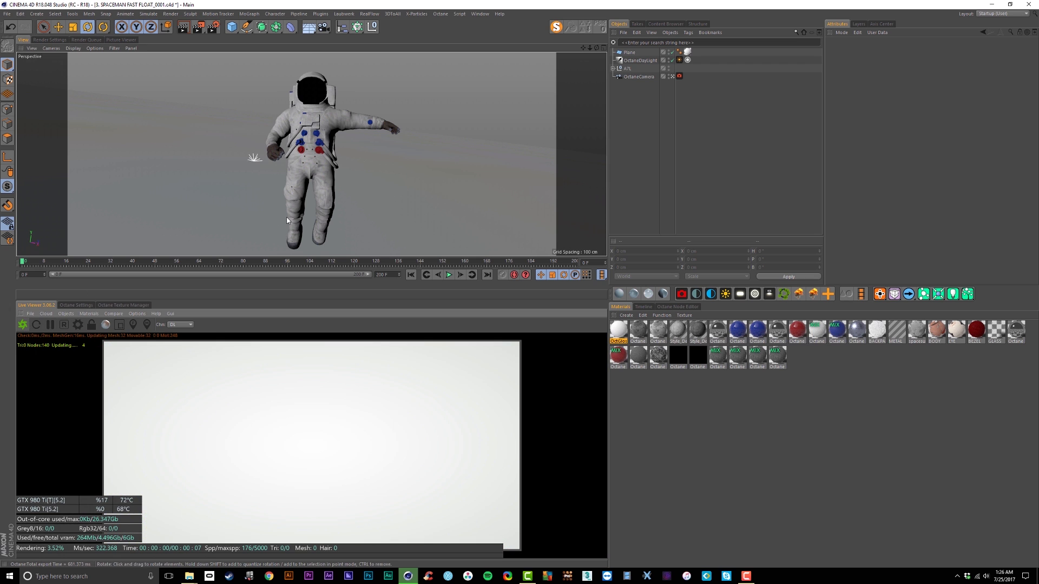
click(679, 75)
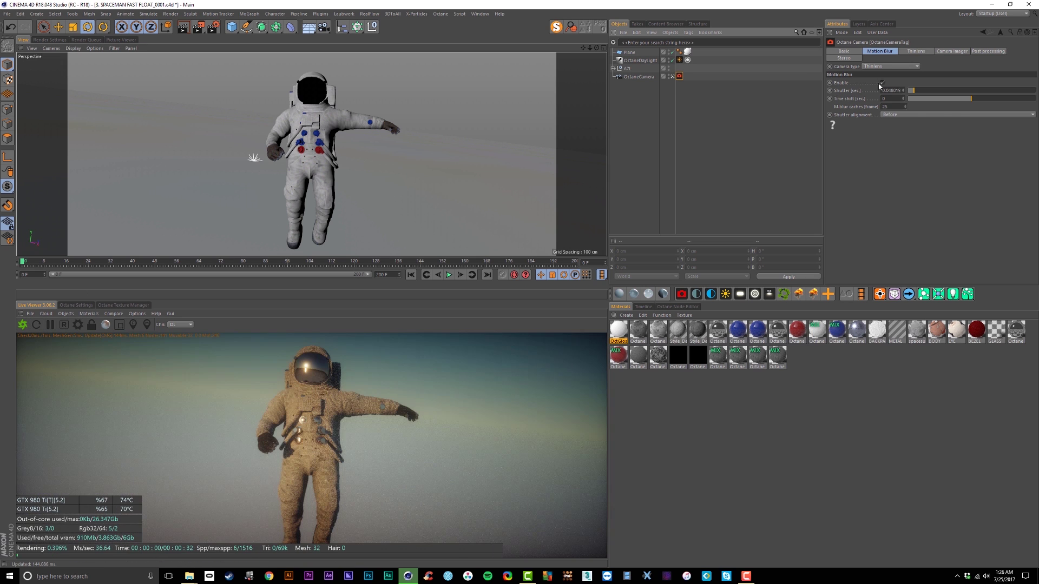
Step: Add an Octane ObjectTag to the A7L astronaut null, restart the render and play
click(627, 69)
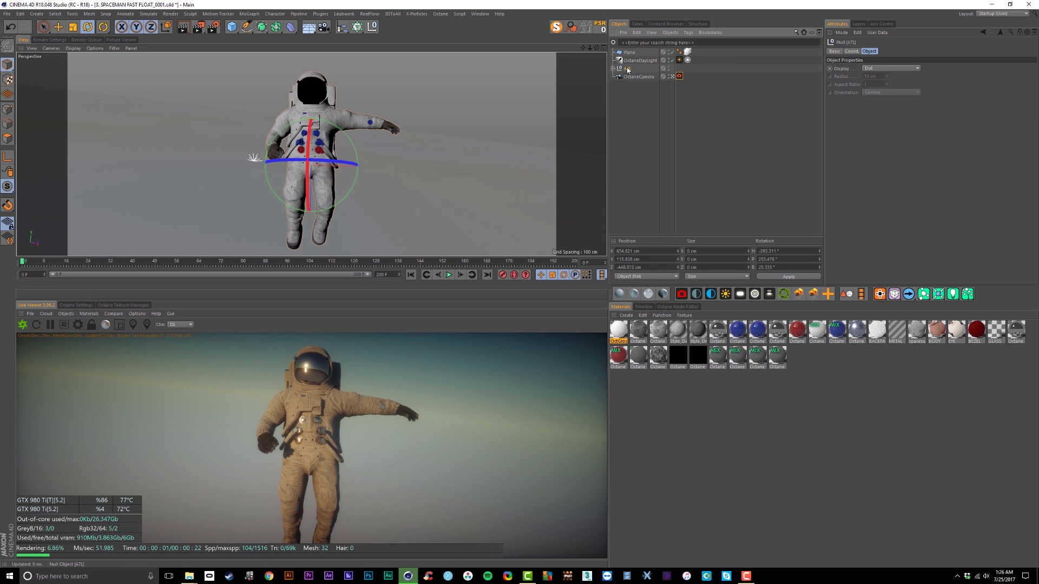
right_click(627, 69)
mouse_move(644, 83)
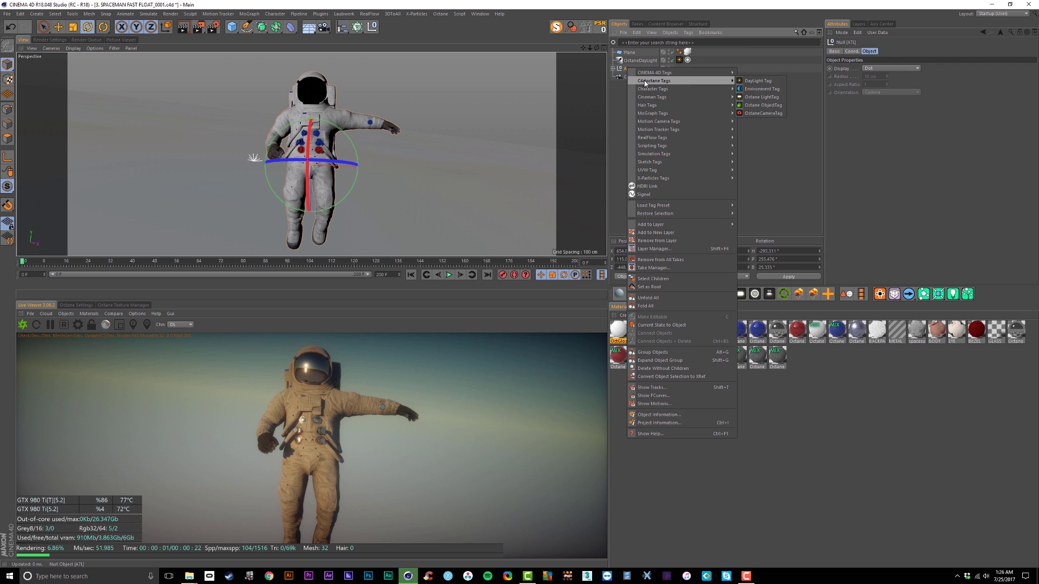
click(763, 105)
click(23, 324)
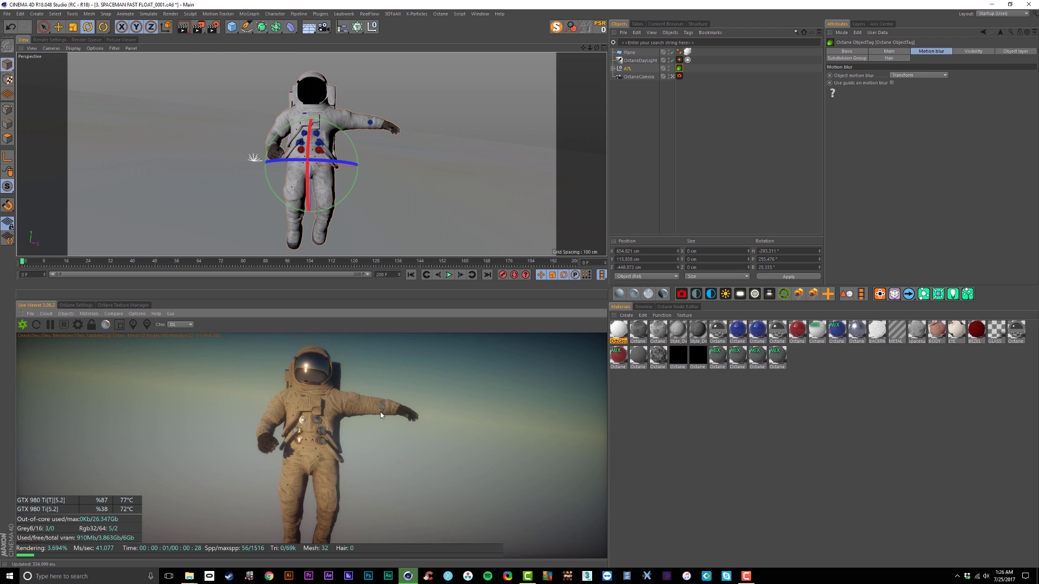
key(F8)
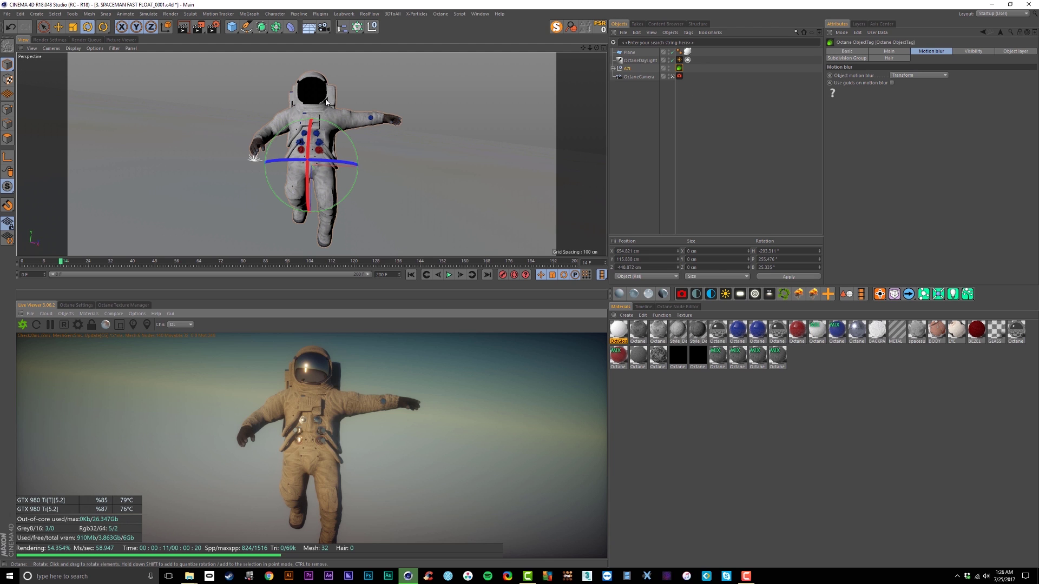
Step: Set the astronaut tag's object motion blur to Transform/vertex and play to preview the arm blur
click(909, 75)
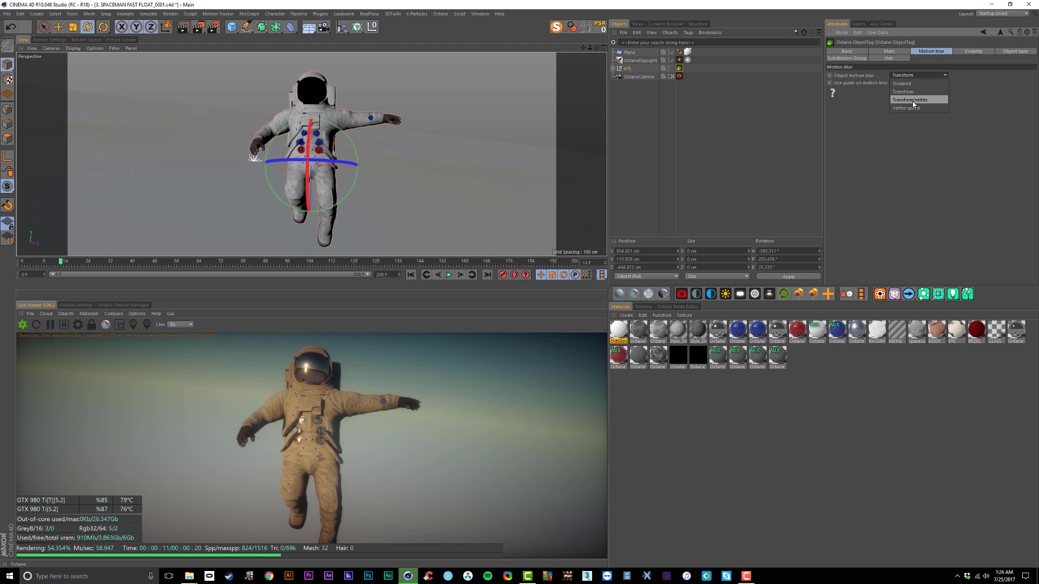
click(911, 100)
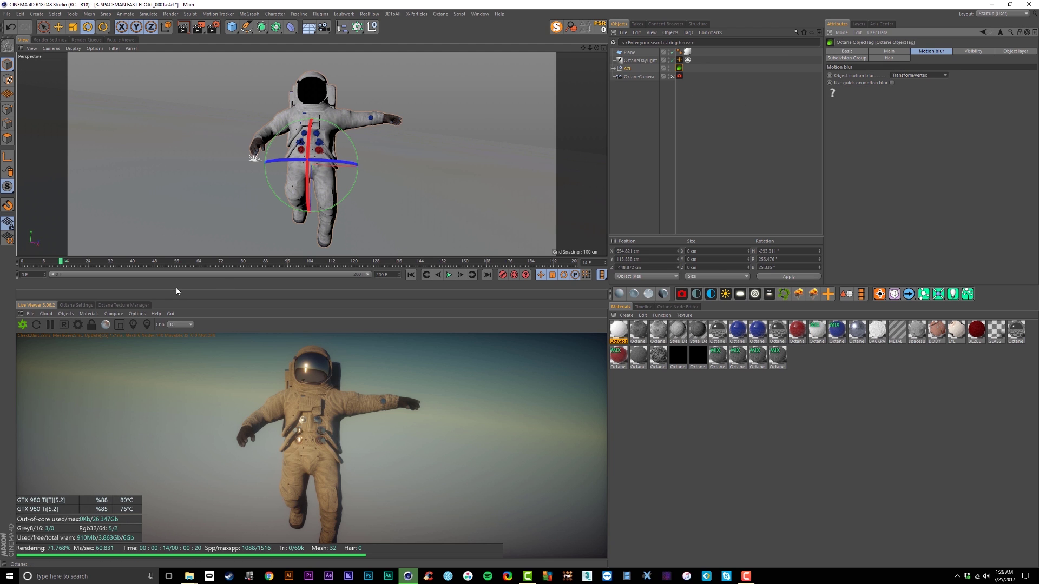
key(F8)
key(F8)
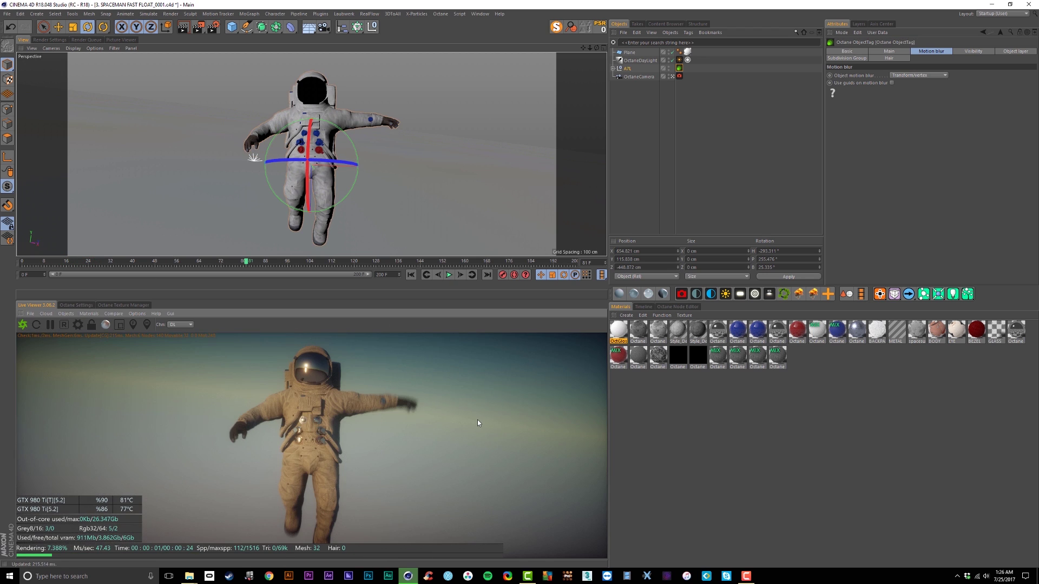
Step: Raise the OctaneCamera tag's shutter to 0.246082 and re-render the playback with stronger blur
click(680, 77)
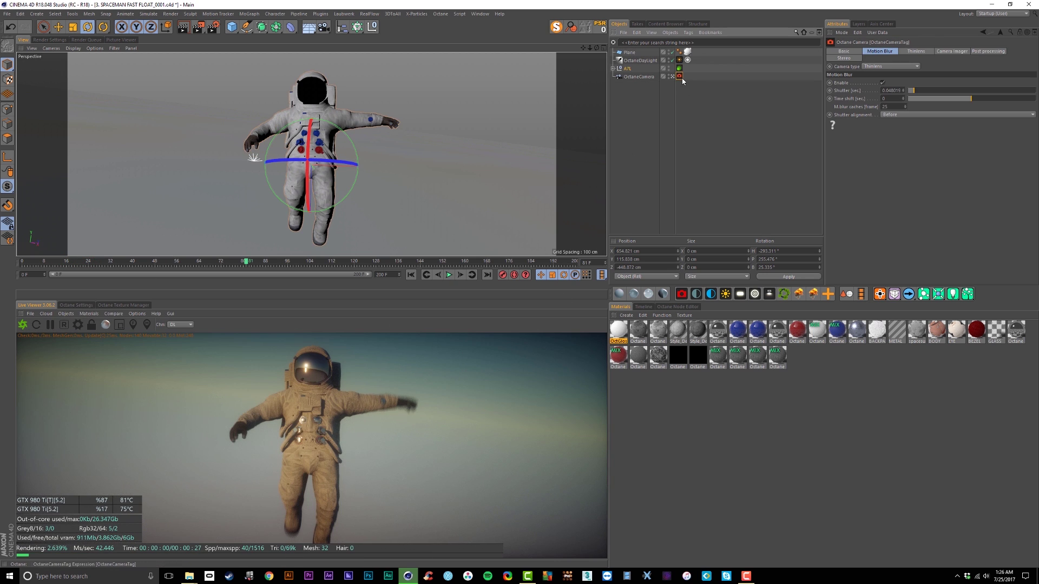
drag(919, 92, 939, 91)
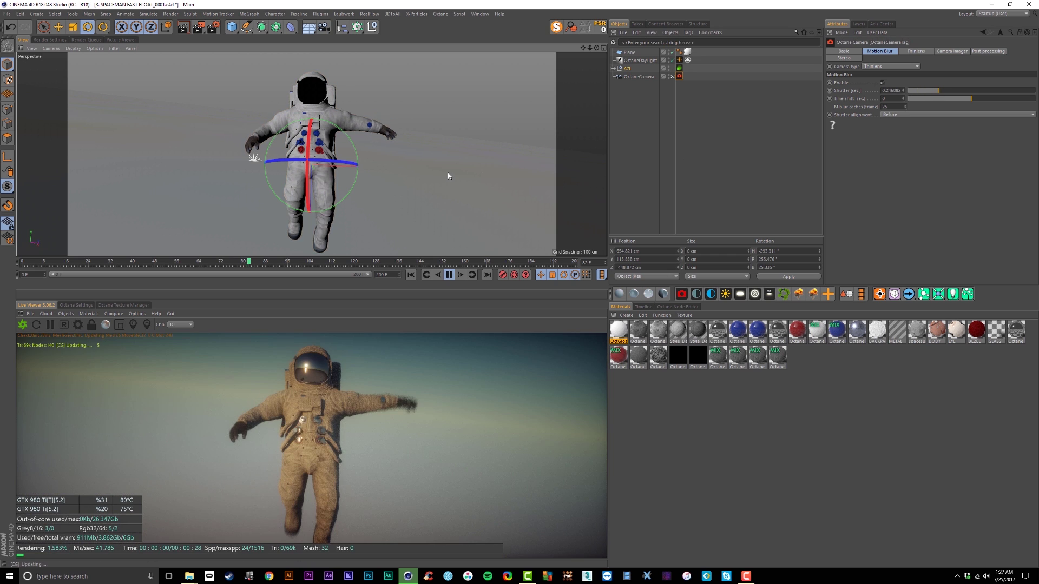
key(F8)
click(25, 324)
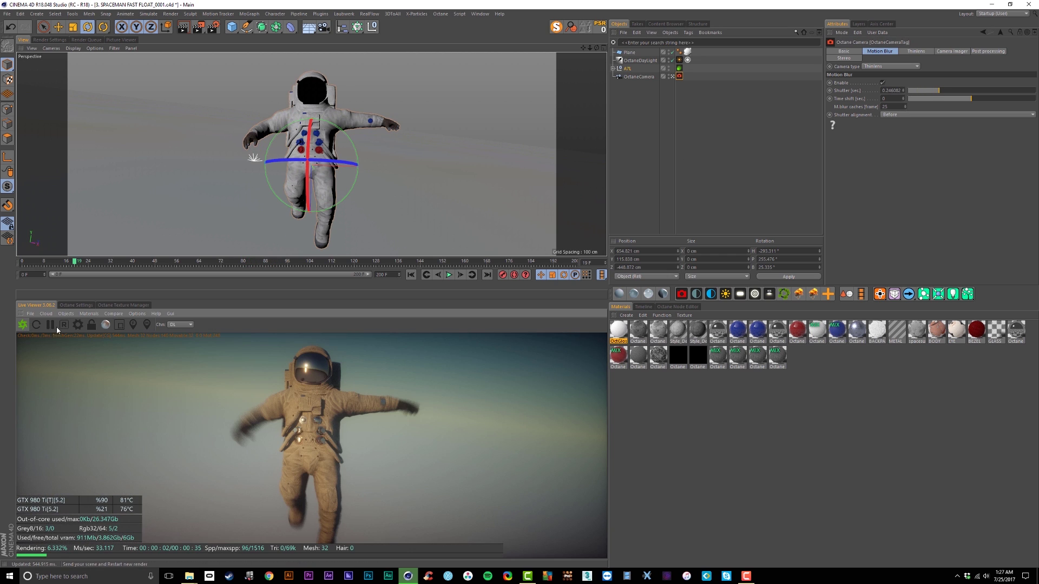
key(F8)
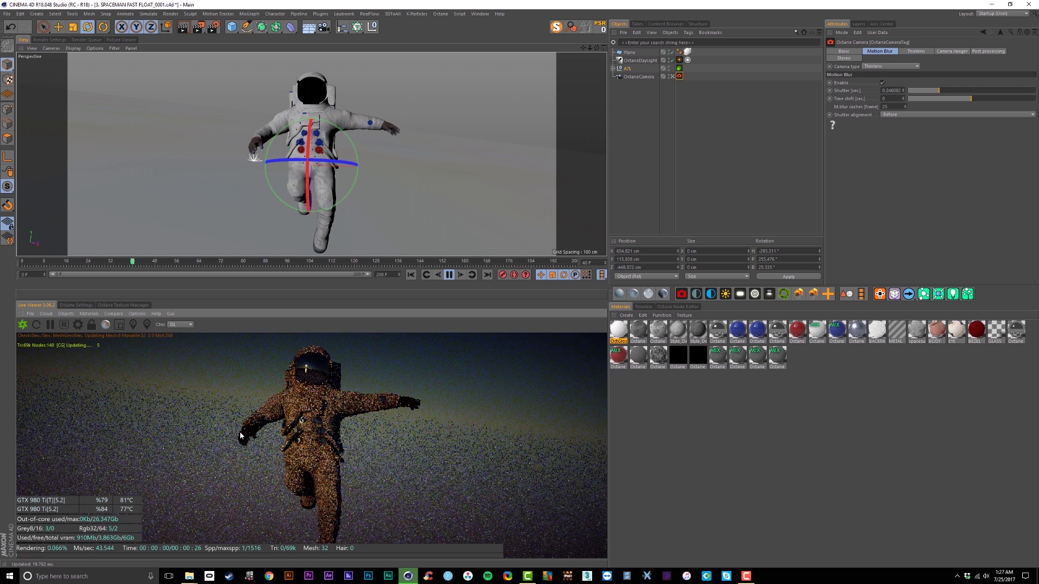
key(F8)
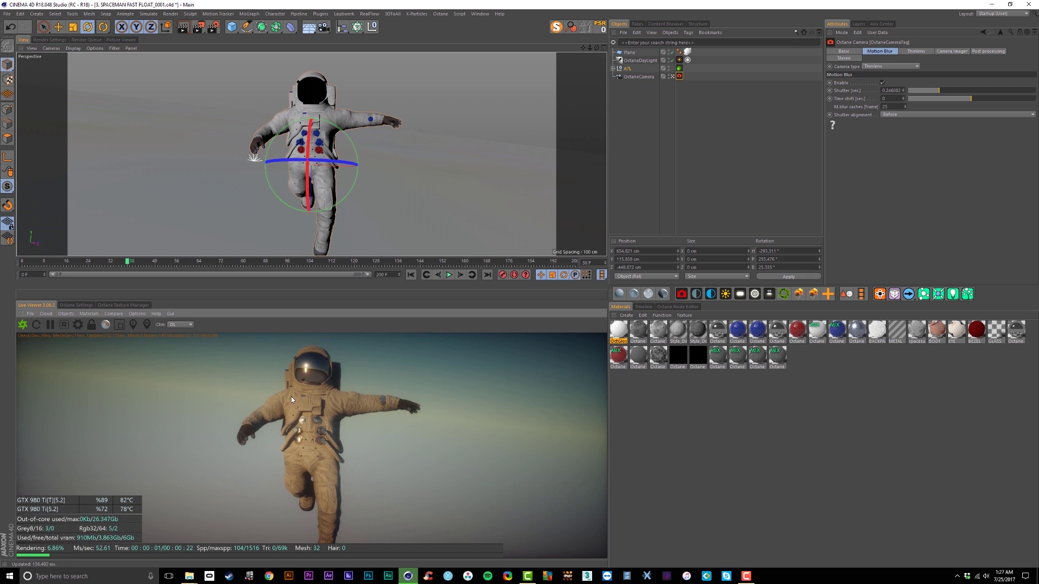
click(24, 326)
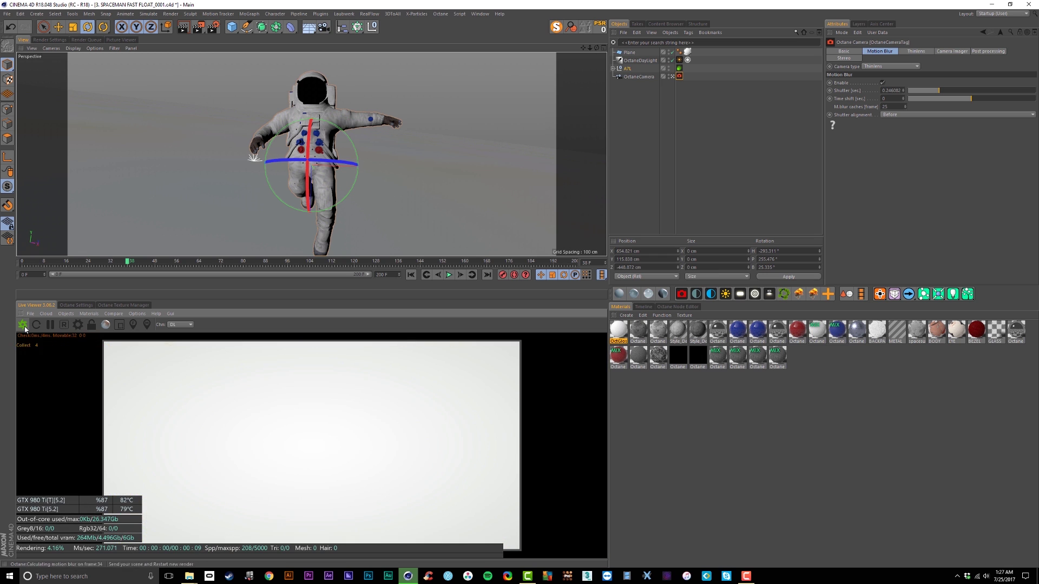
click(24, 327)
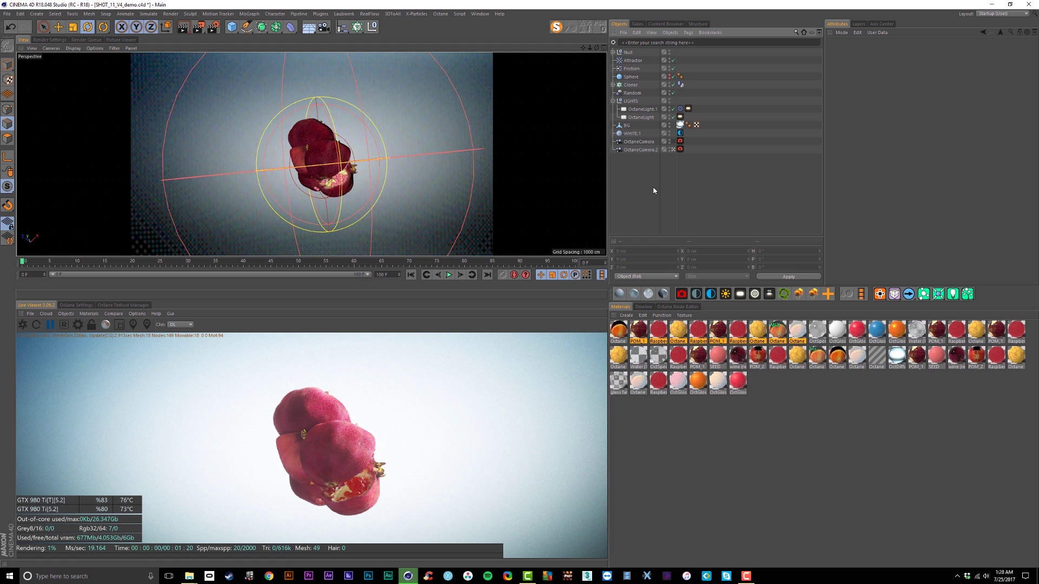
Step: Expand the Null, enable Scene, Meshers, Noise Field and Drag, and play the fluid burst
key(F8)
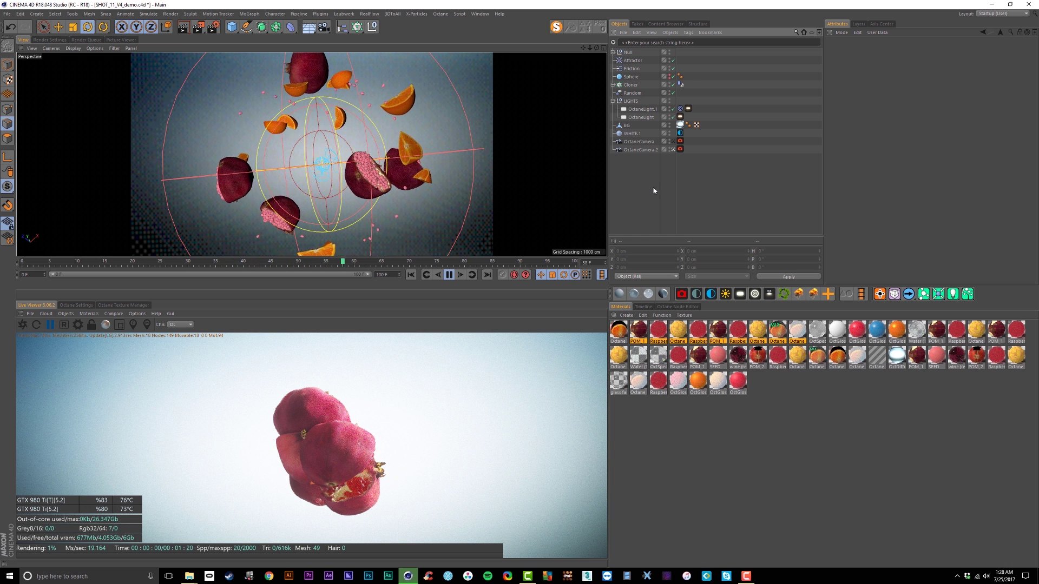
key(F8)
click(613, 52)
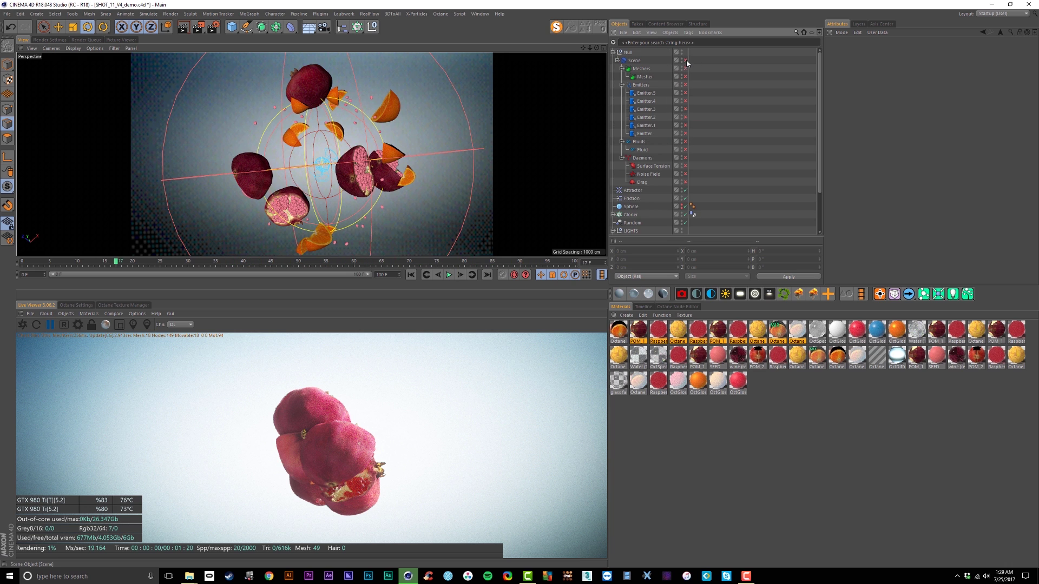
drag(685, 60, 686, 76)
drag(685, 174, 685, 182)
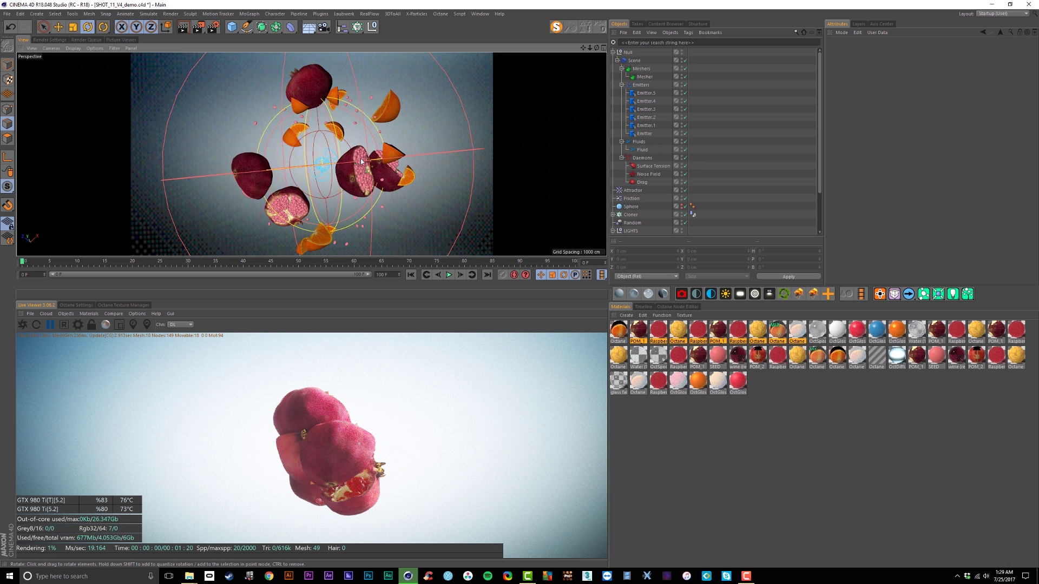
key(F8)
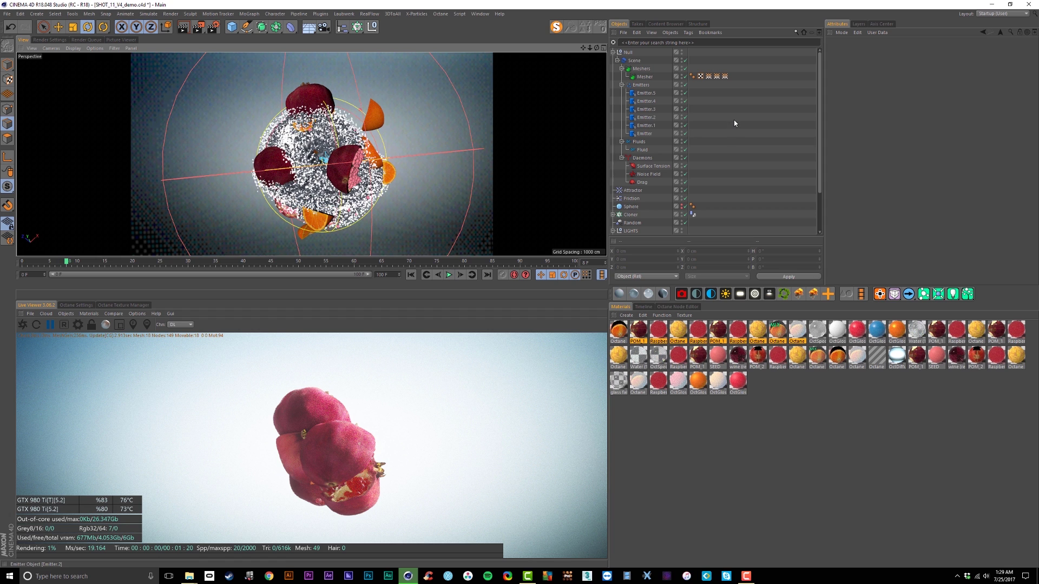
Step: Apply the OctSpecular material to the Mesher and restart the Octane live render
key(F8)
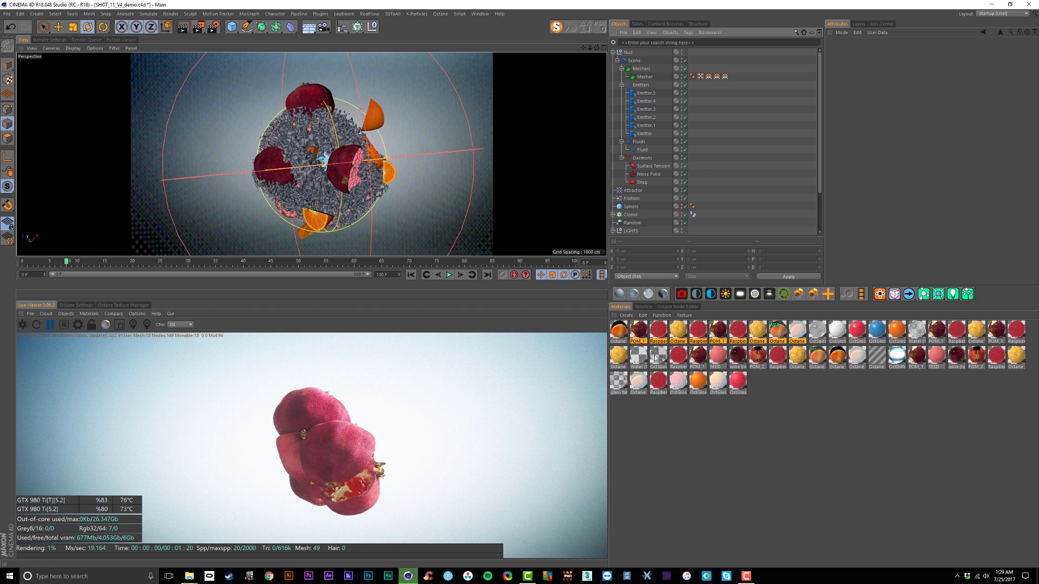
drag(640, 104, 645, 77)
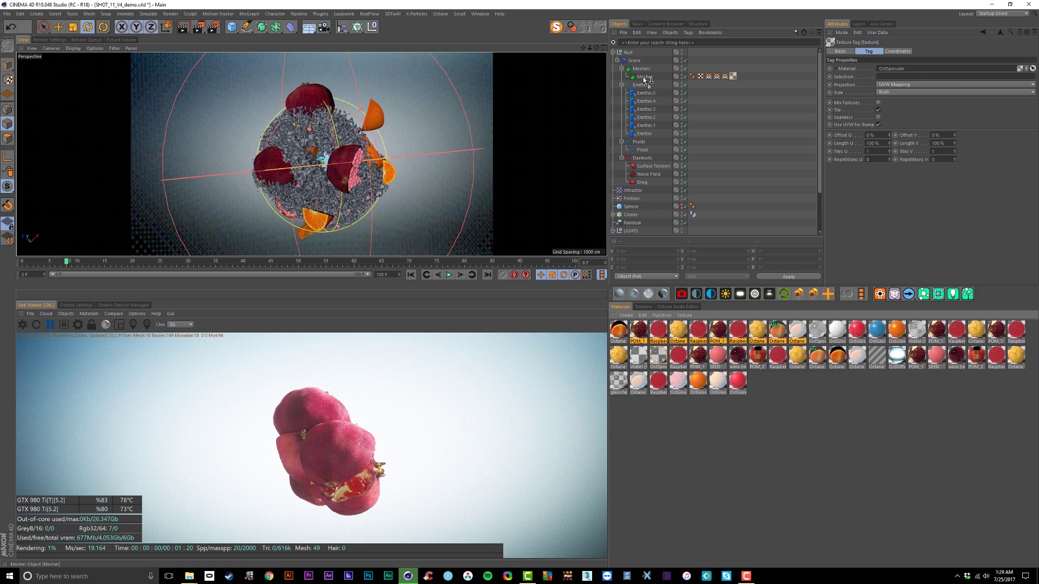
click(19, 324)
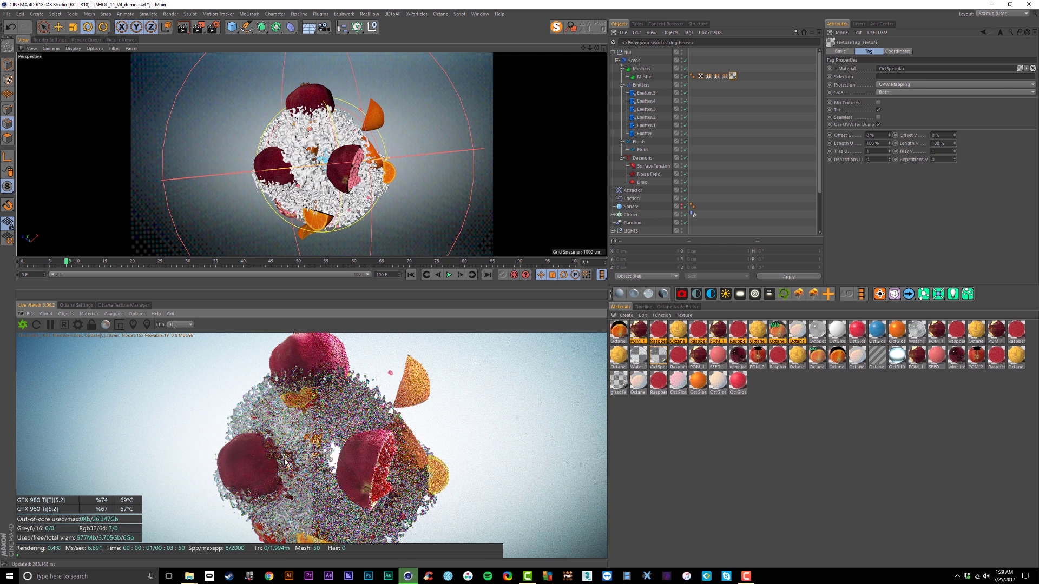
Step: Add an Octane ObjectTag to the Mesher with Transform/vertex blur and restart the render
right_click(646, 81)
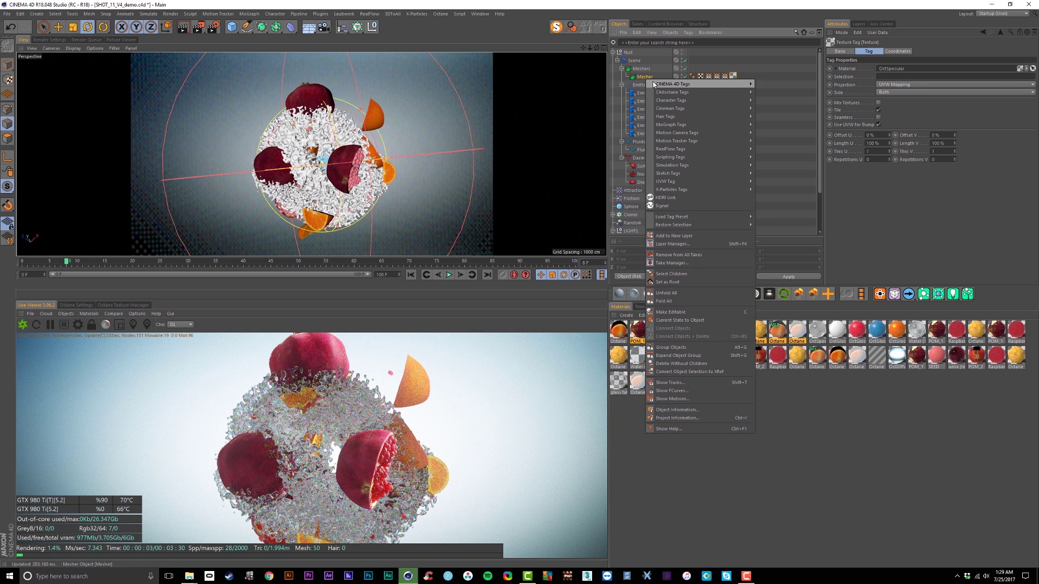
mouse_move(676, 92)
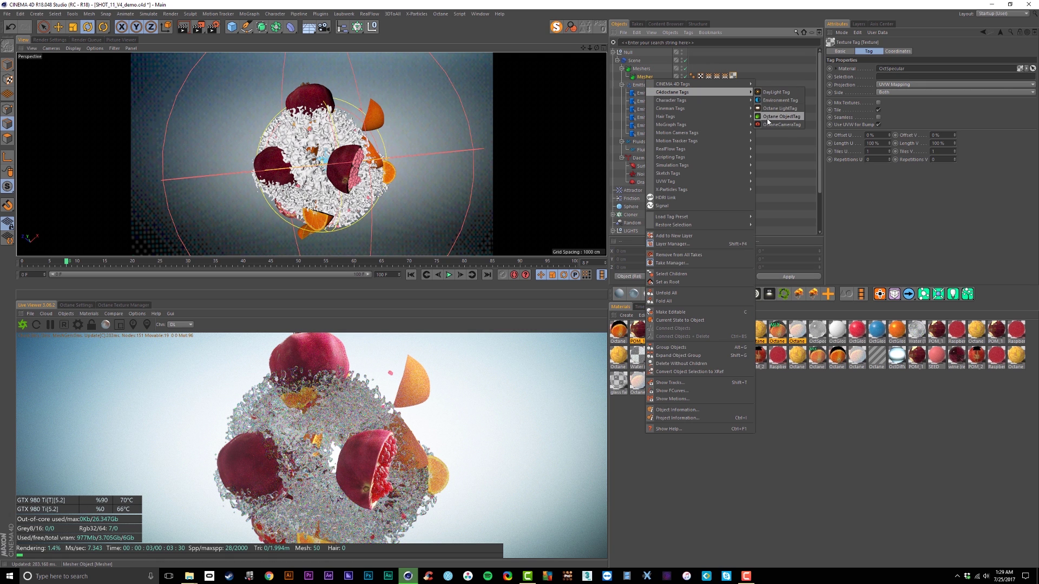
click(767, 117)
click(913, 75)
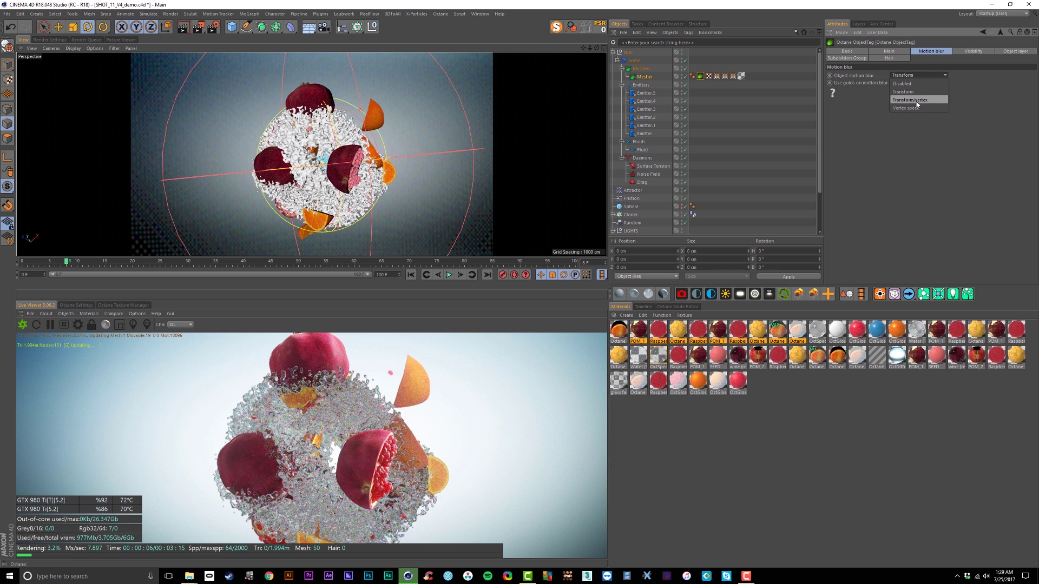
click(914, 100)
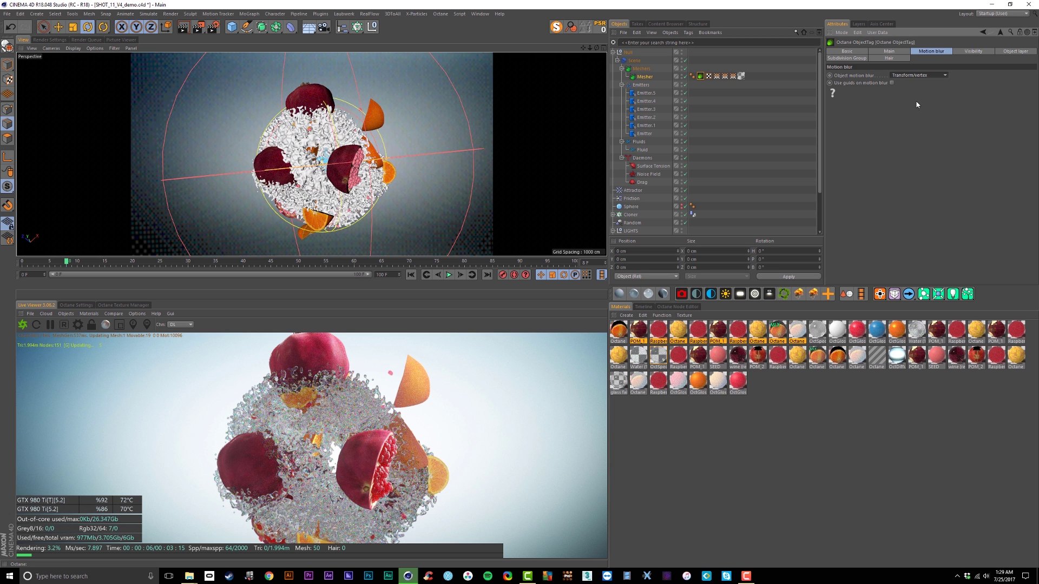
click(26, 326)
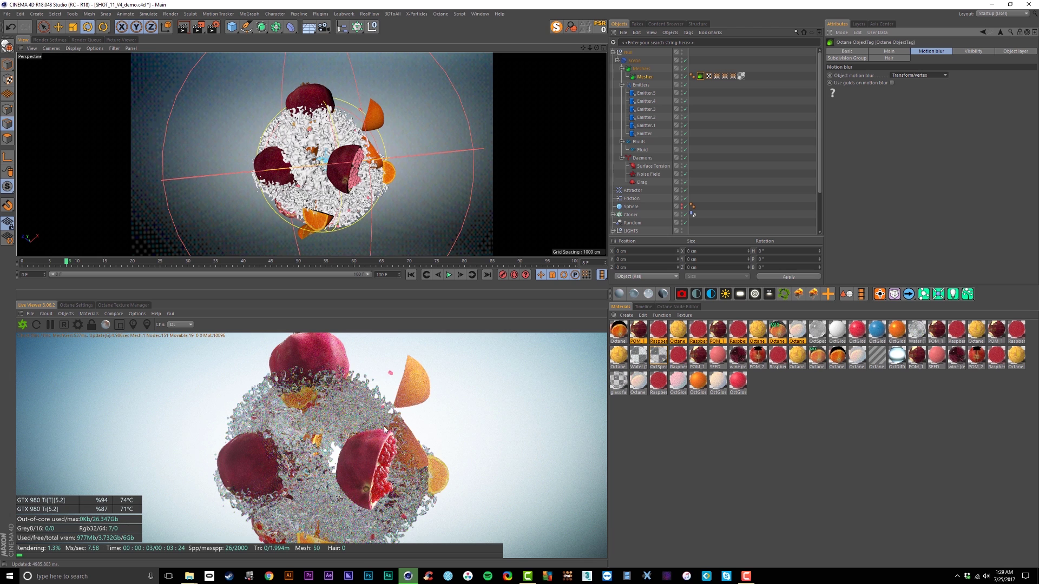
Step: Switch the Mesher tag's object motion blur to Vertex speed and expand the Vertex speed group
click(919, 76)
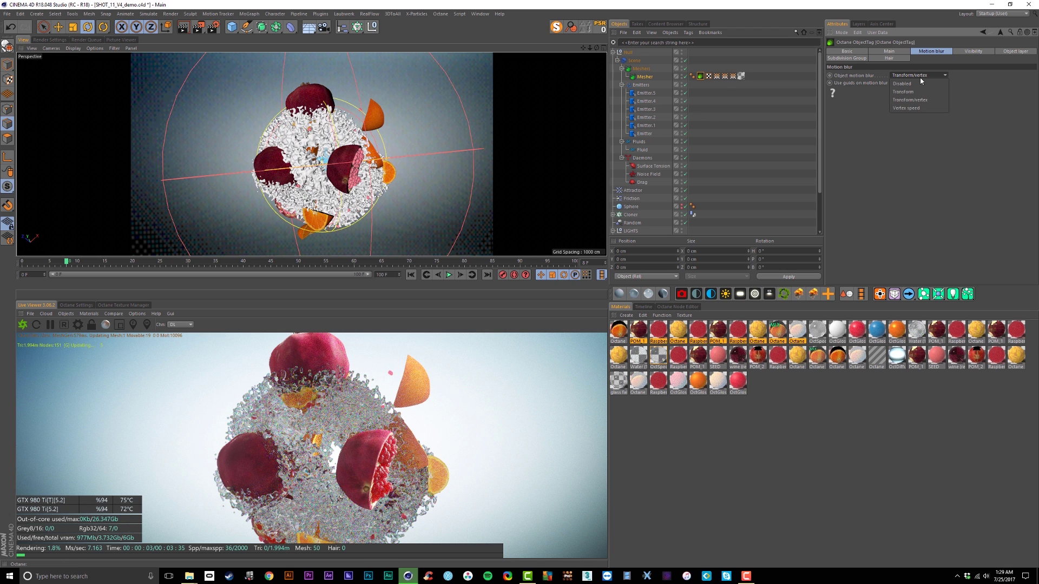
click(914, 109)
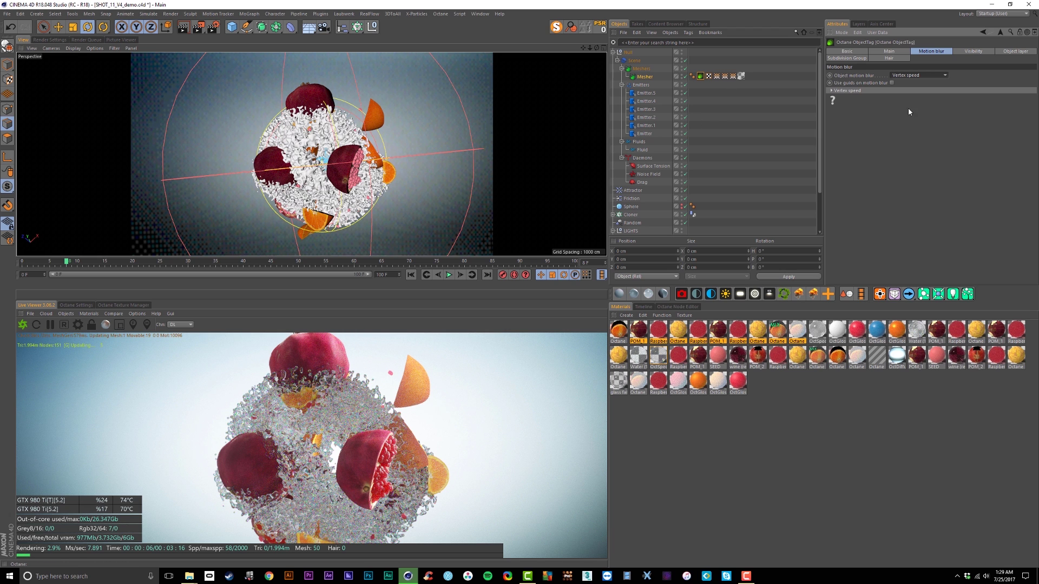
click(832, 90)
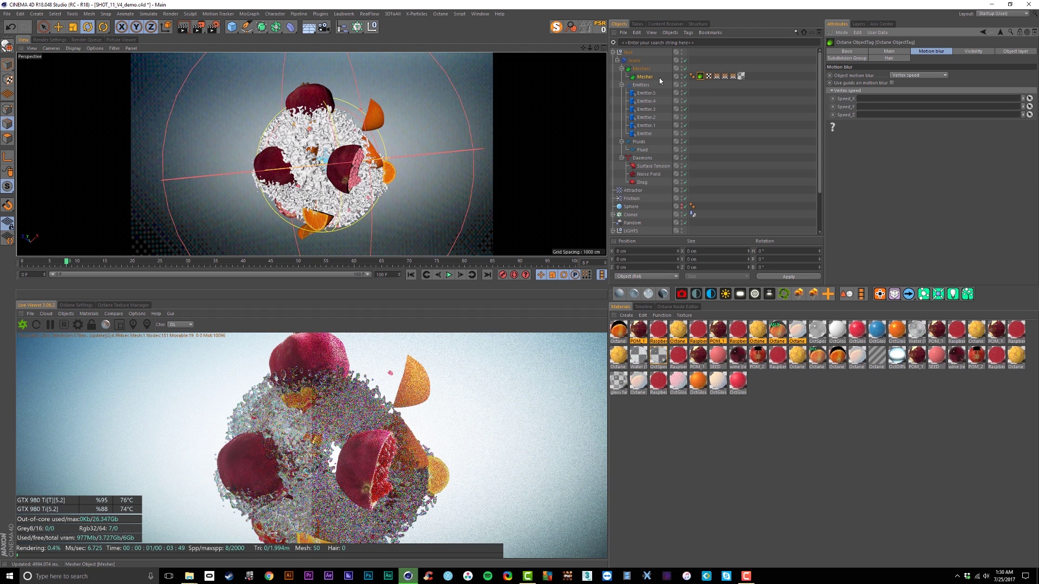
Step: Select the Mesher, check its velocity vertex map tags, and return to its Octane object tag
click(645, 77)
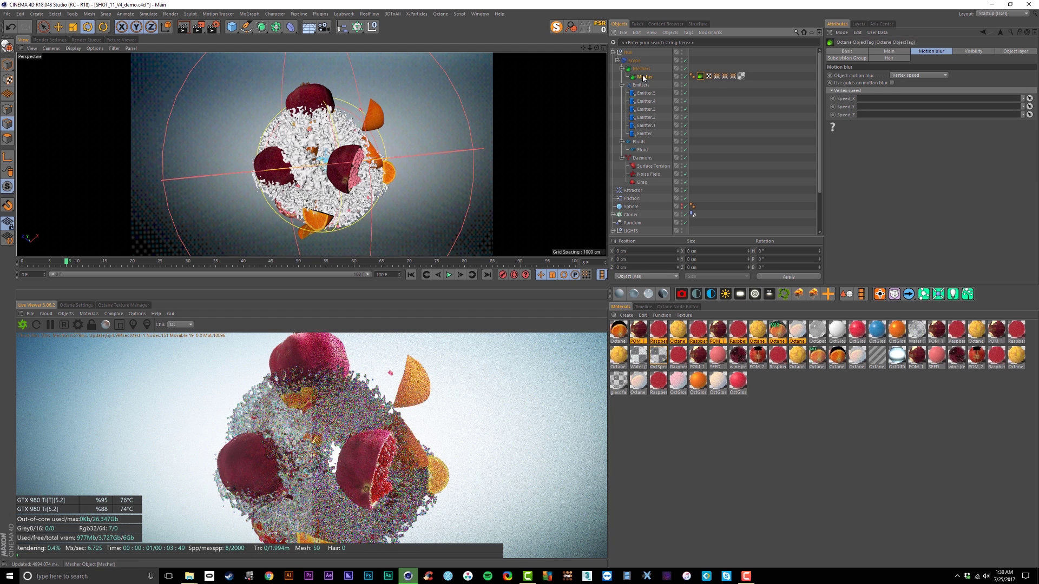
click(730, 77)
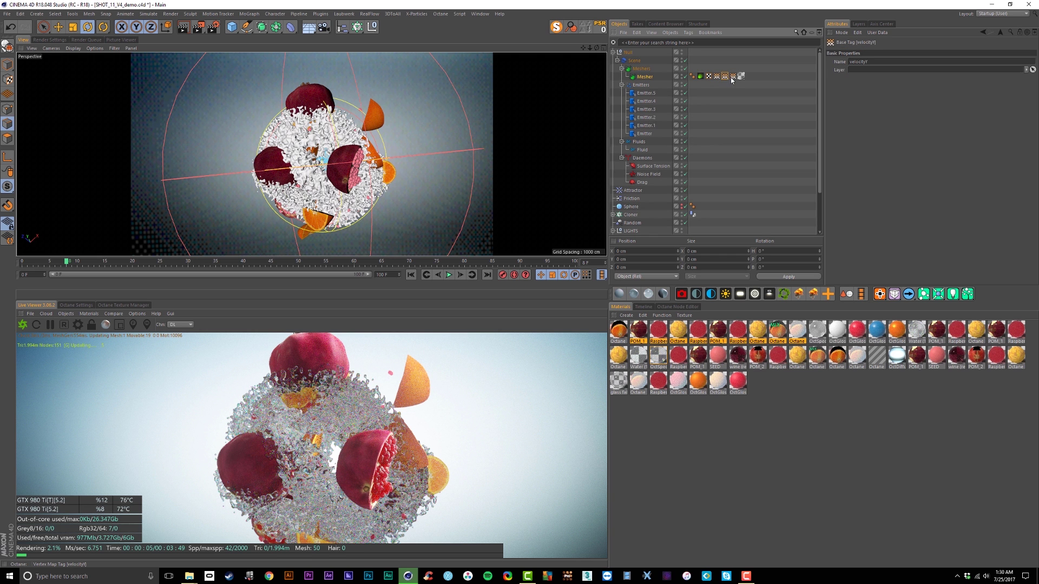
click(732, 76)
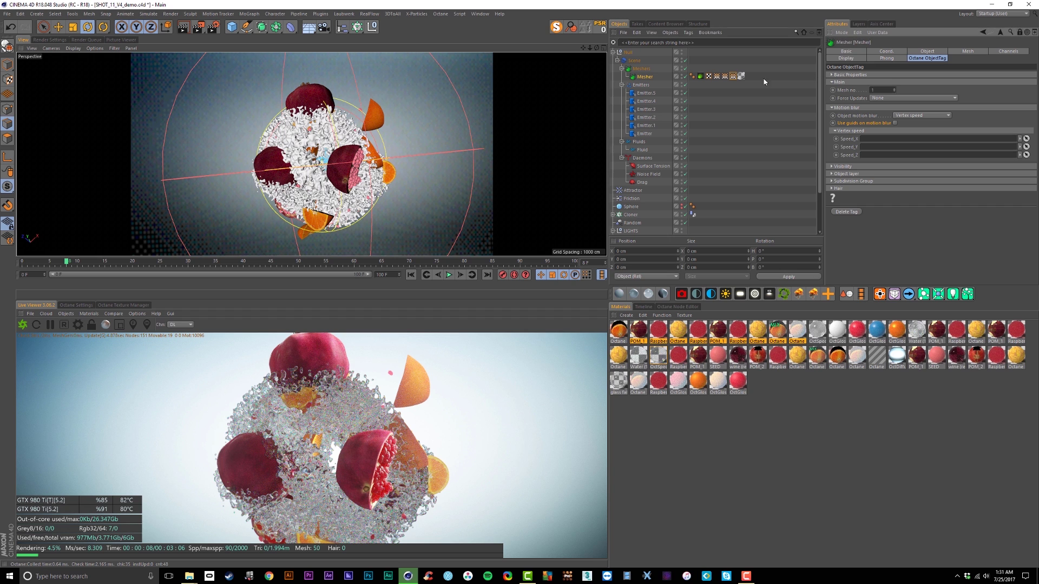
Step: Link velocityX, velocityY and velocityZ into Speed_X, Speed_Y and Speed_Z, then restart the live render
drag(725, 77, 874, 139)
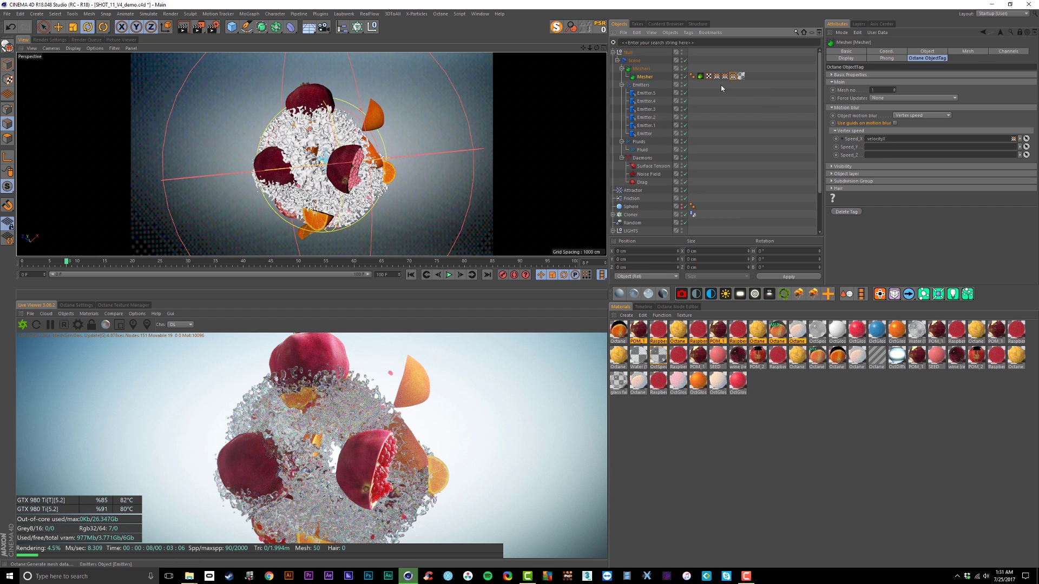
drag(787, 100, 874, 146)
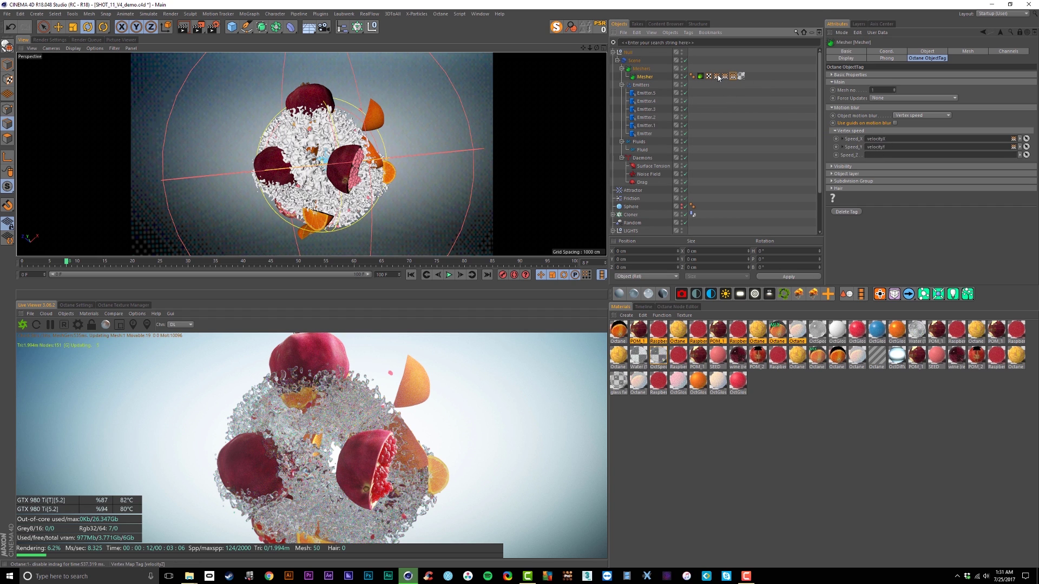
drag(717, 77, 878, 155)
click(22, 324)
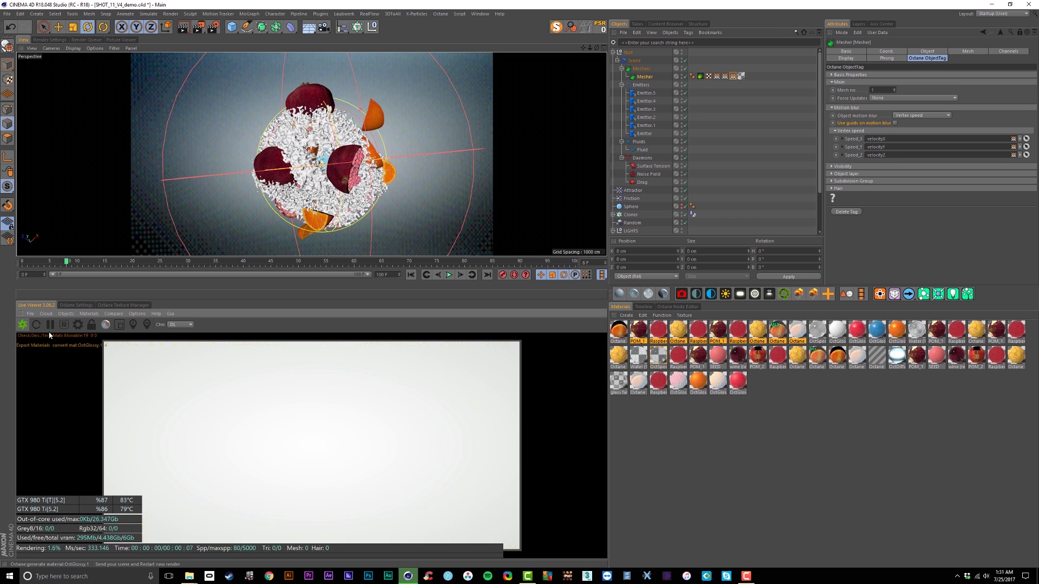